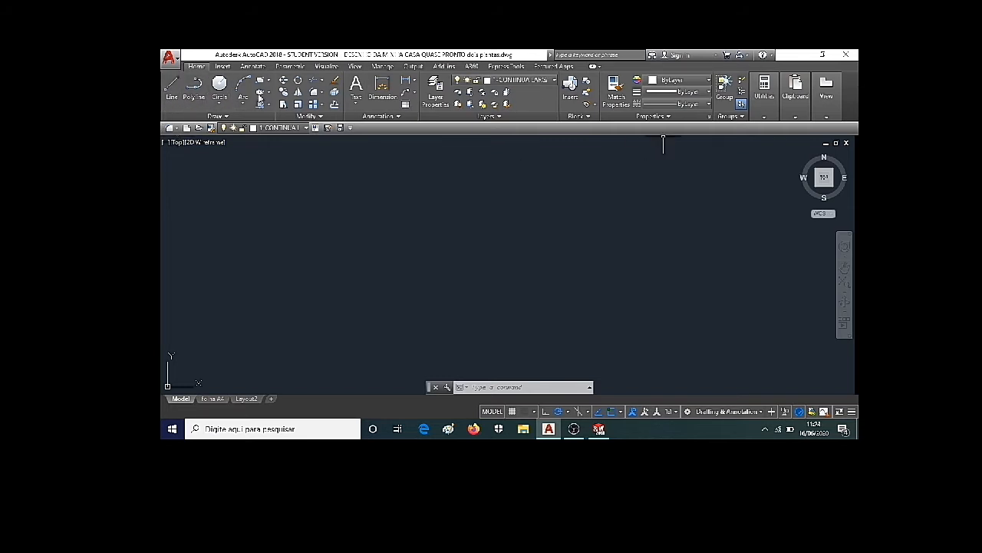
Step: Minimize the ribbon to panel buttons and set the system speaker volume to 0
{"action": "left_click", "coordinate": [592, 66]}
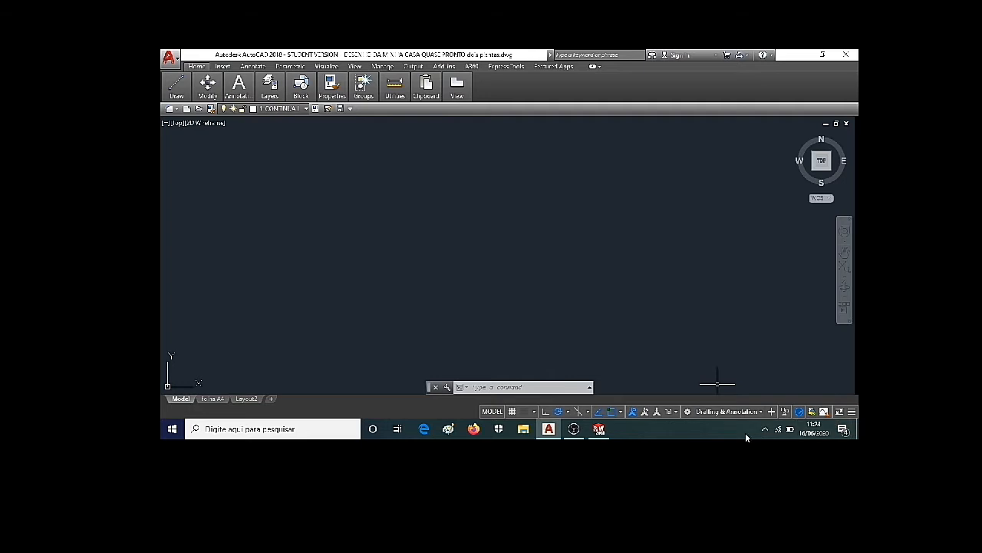
{"action": "left_click", "coordinate": [766, 431]}
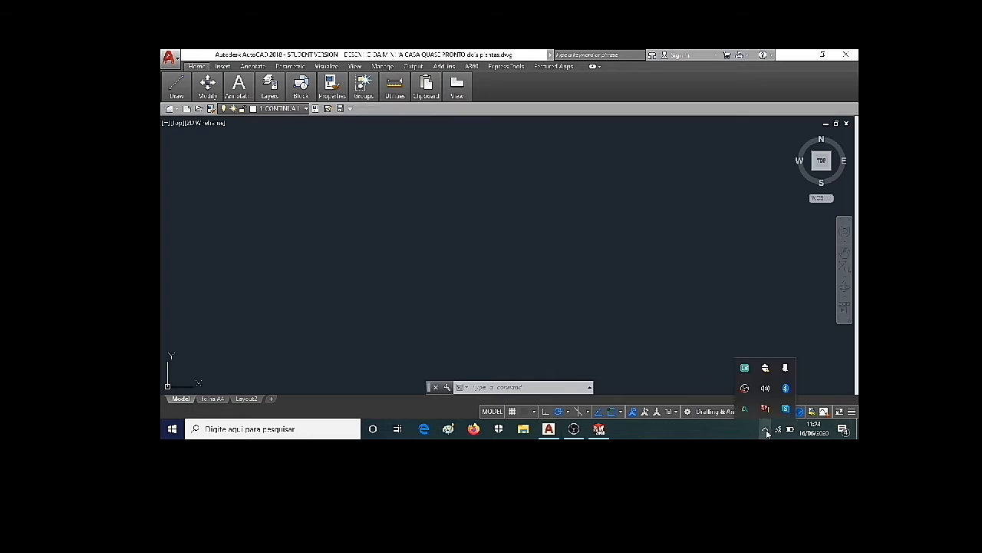
{"action": "left_click", "coordinate": [766, 389]}
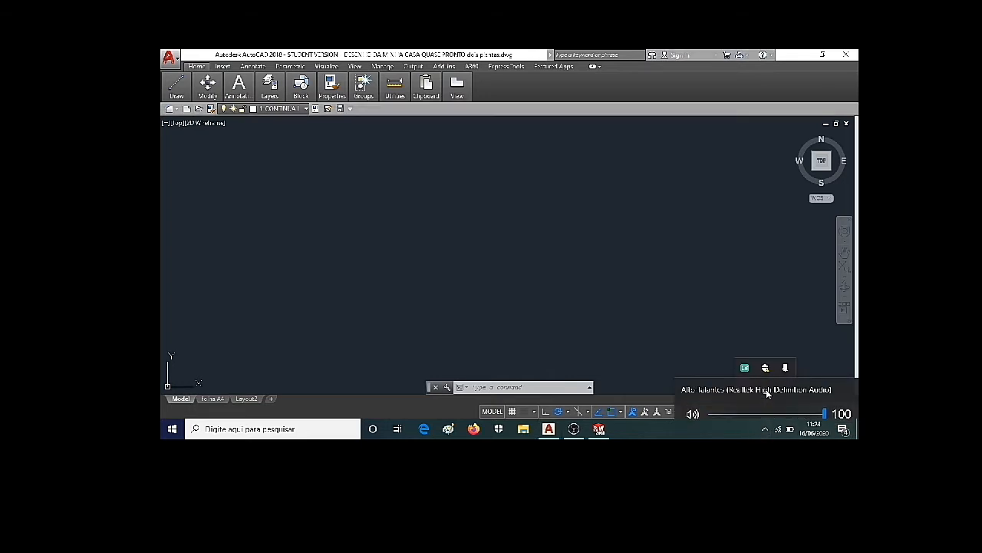
{"action": "left_click", "coordinate": [711, 407]}
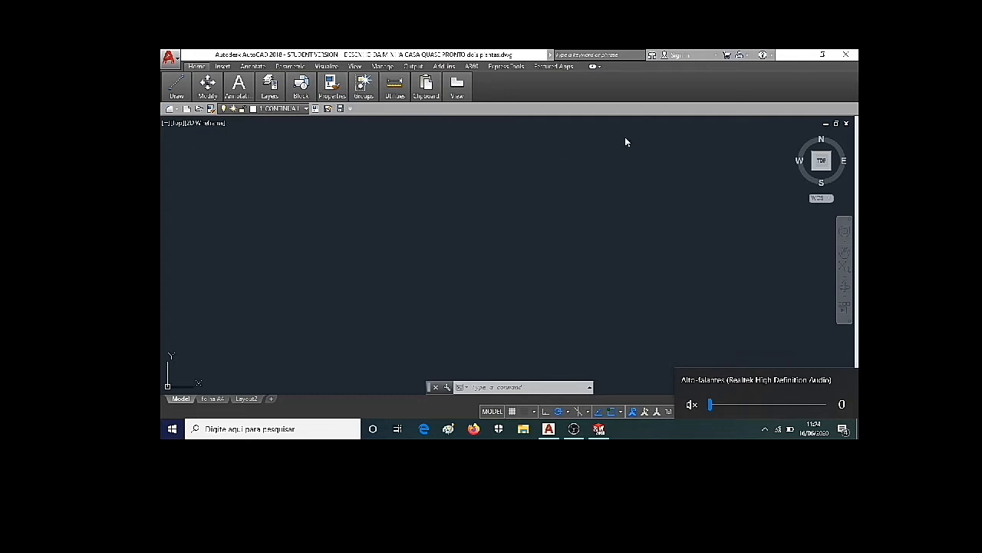
{"action": "left_click", "coordinate": [592, 69]}
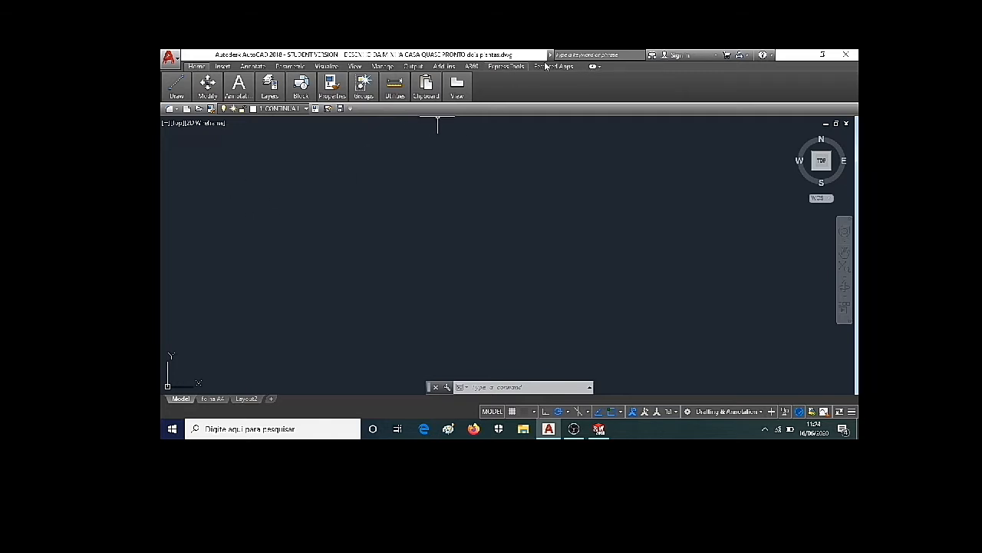
Step: Look through the Draw and Modify tools of the collapsed ribbon and cycle the ribbon display back to full size
{"action": "mouse_move", "coordinate": [177, 90]}
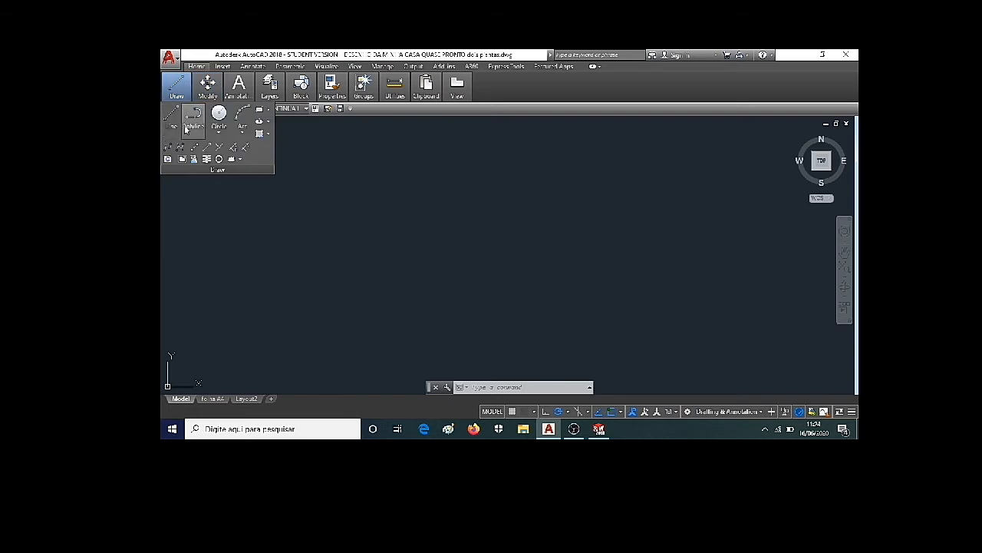
{"action": "mouse_move", "coordinate": [211, 94]}
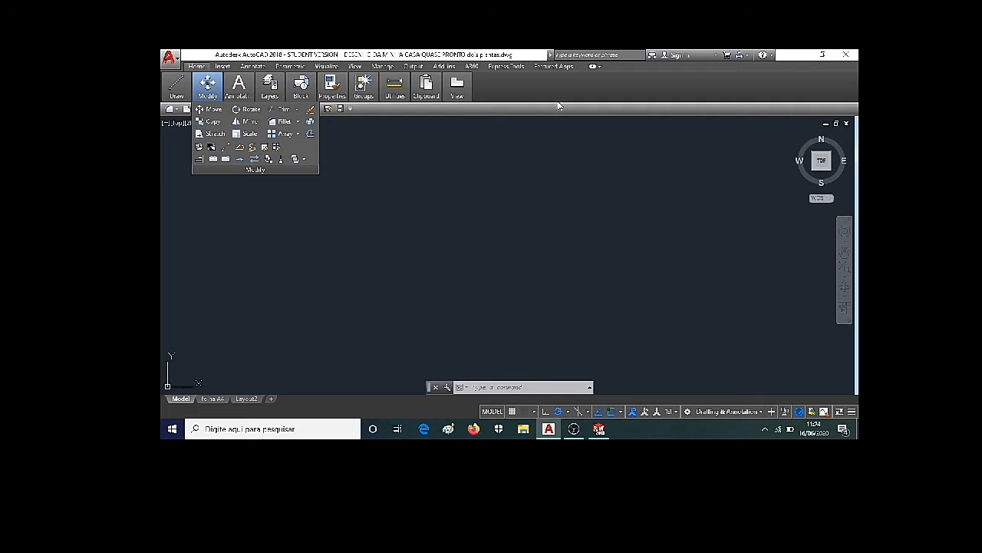
{"action": "left_click", "coordinate": [593, 66]}
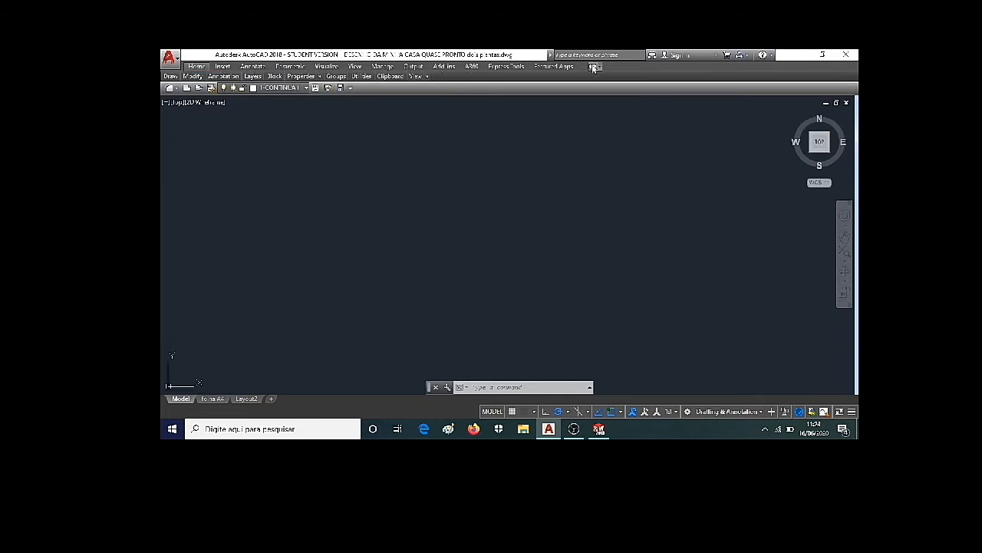
{"action": "left_click", "coordinate": [593, 67]}
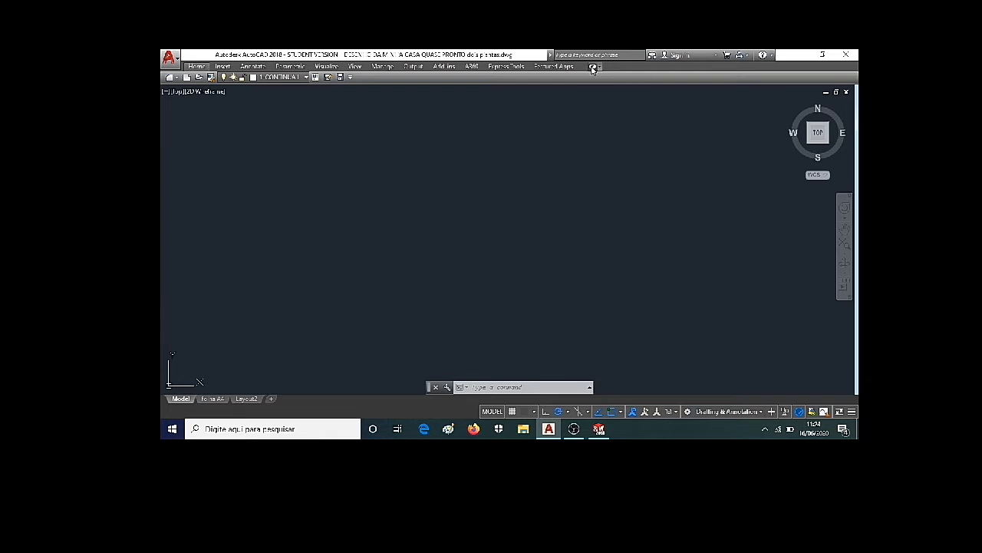
{"action": "left_click", "coordinate": [592, 67]}
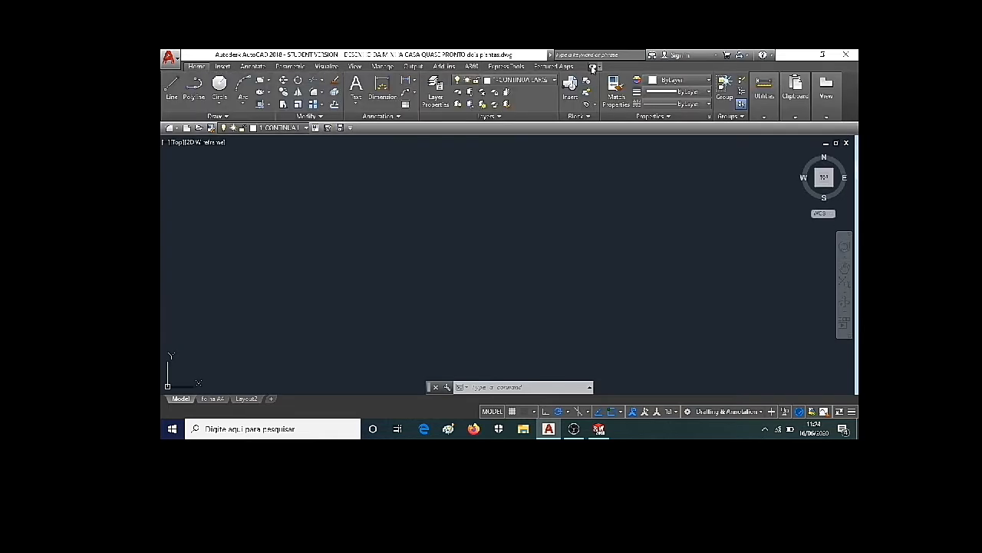
Step: Set the ribbon to Minimize to Panel Buttons and restore its full display
{"action": "left_click", "coordinate": [594, 67]}
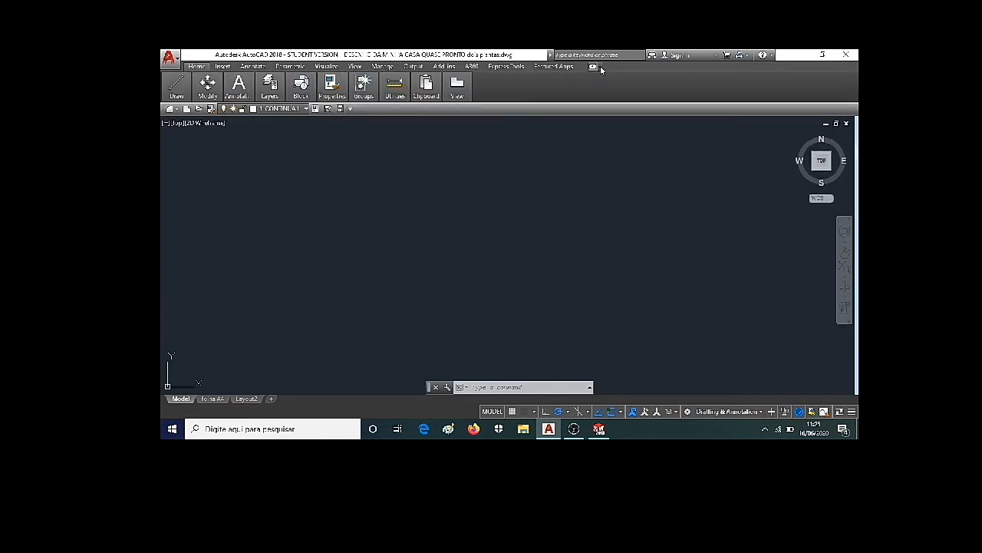
{"action": "left_click", "coordinate": [600, 68]}
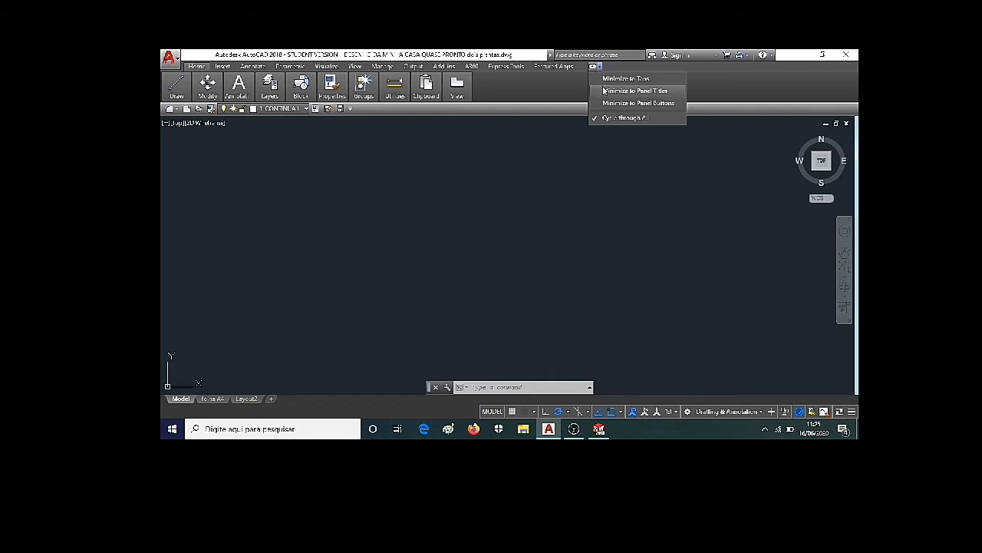
{"action": "left_click", "coordinate": [603, 104]}
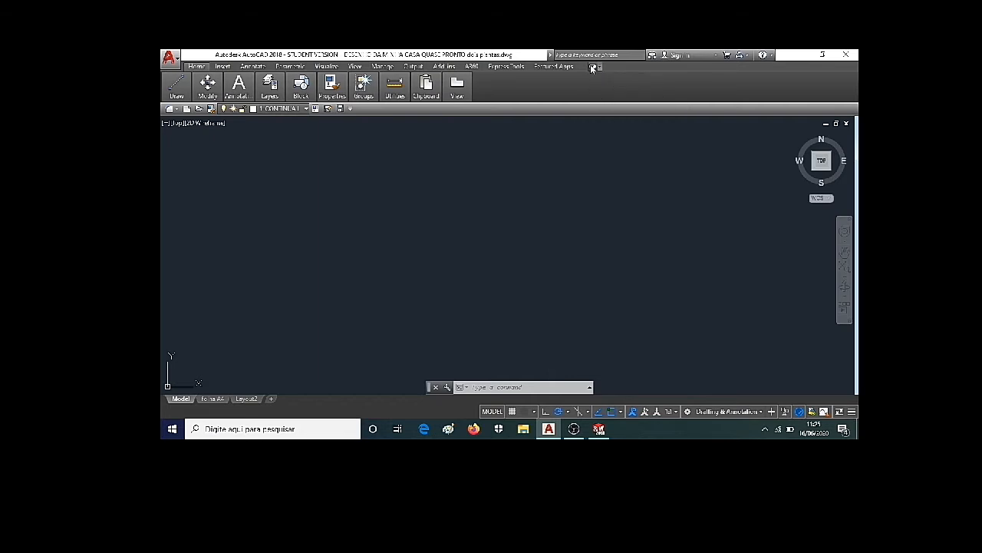
{"action": "left_click", "coordinate": [592, 68]}
{"action": "left_click", "coordinate": [593, 68]}
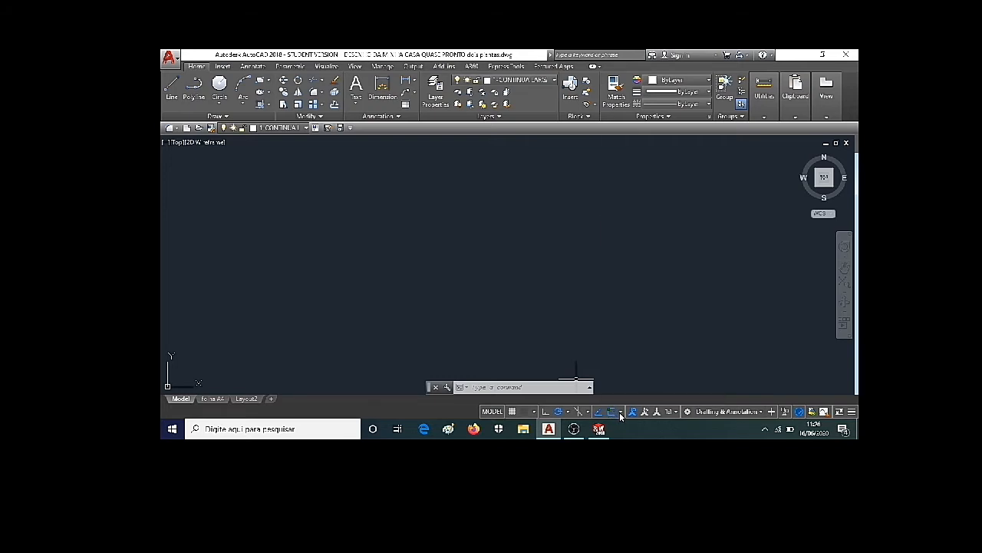
Step: Check the active object snap modes and draw an open zigzag of five connected line segments, starting with a long horizontal one
{"action": "left_click", "coordinate": [621, 413]}
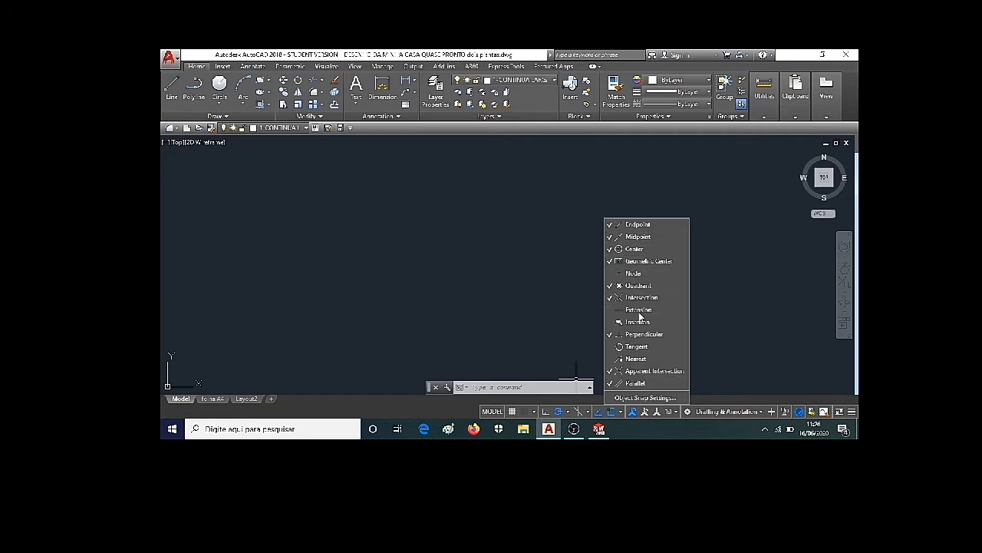
{"action": "left_click", "coordinate": [588, 209]}
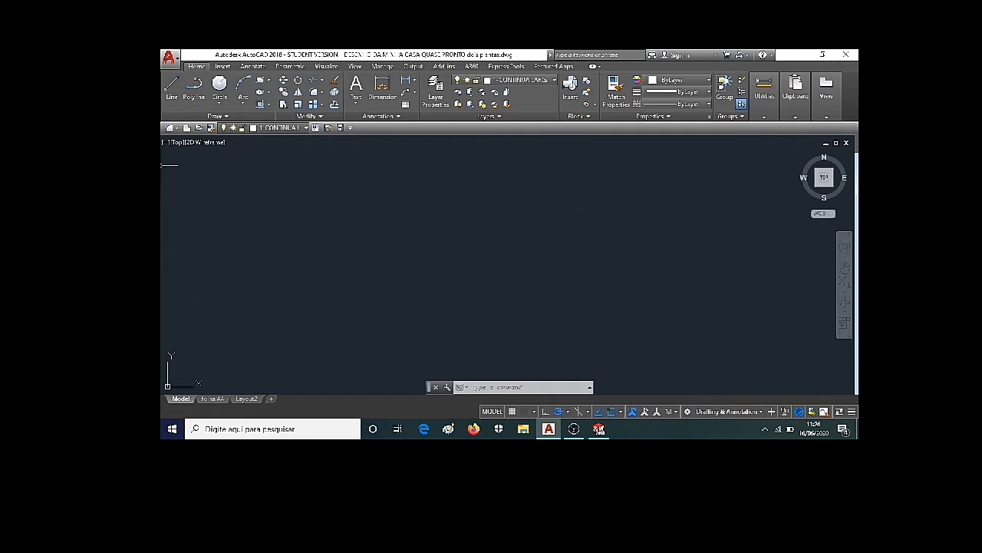
{"action": "left_click", "coordinate": [171, 90]}
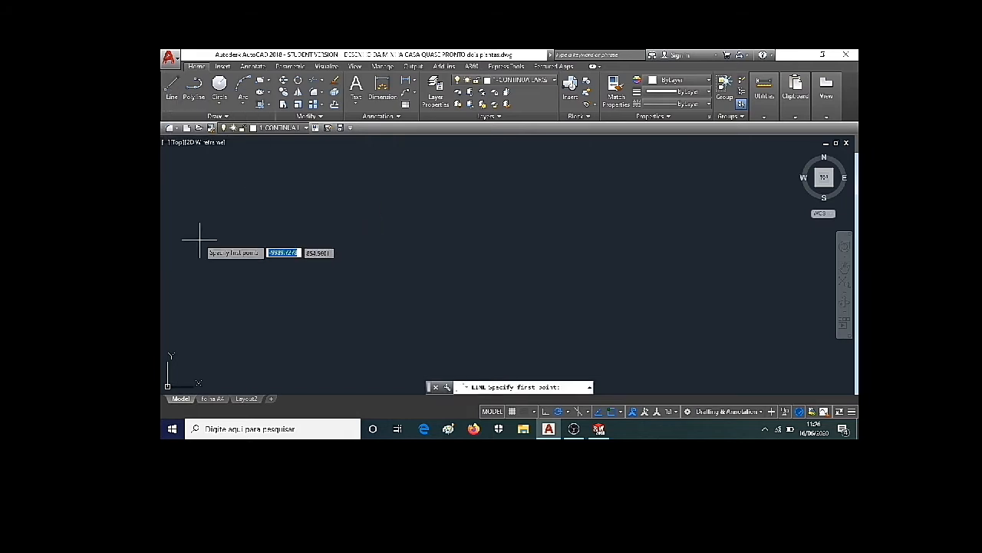
{"action": "left_click", "coordinate": [212, 176]}
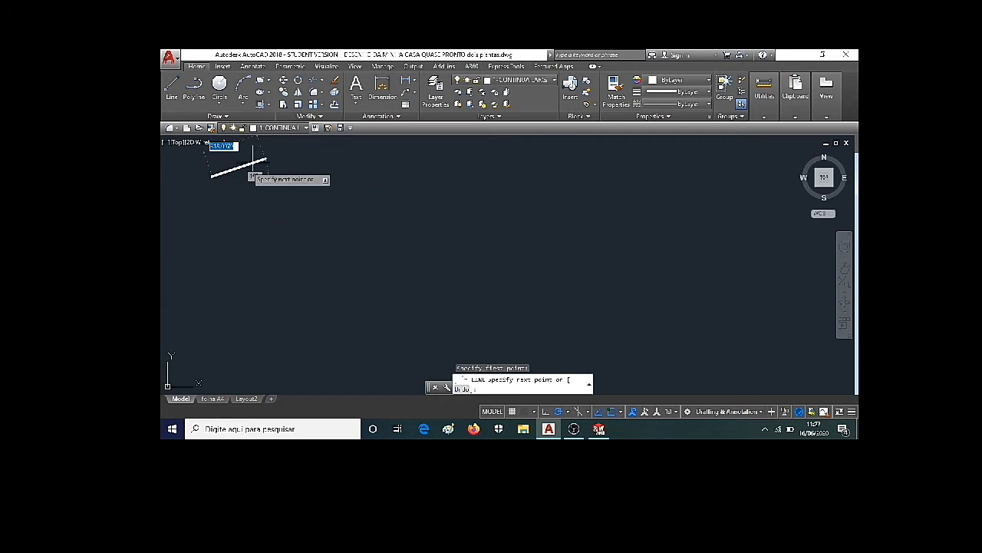
{"action": "left_click", "coordinate": [370, 177]}
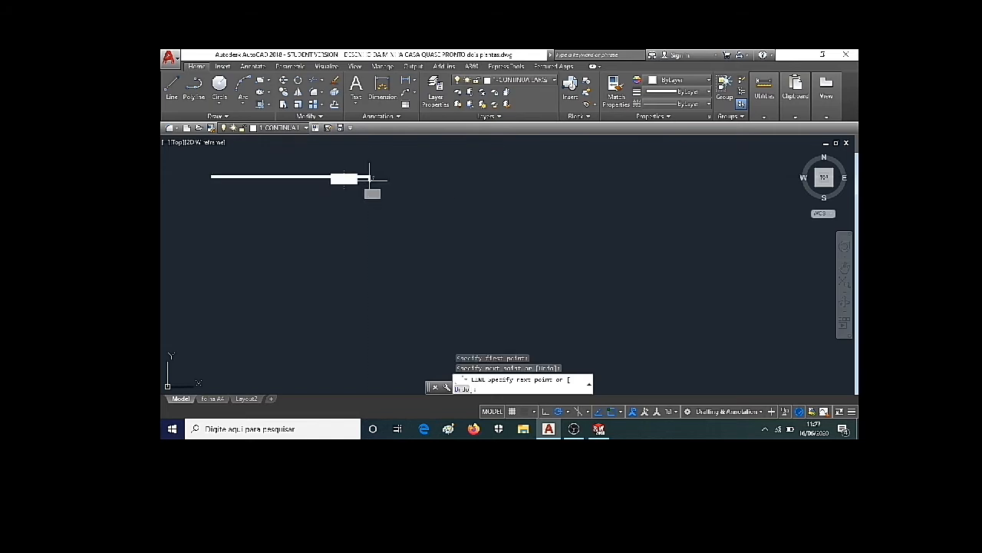
{"action": "left_click", "coordinate": [314, 216]}
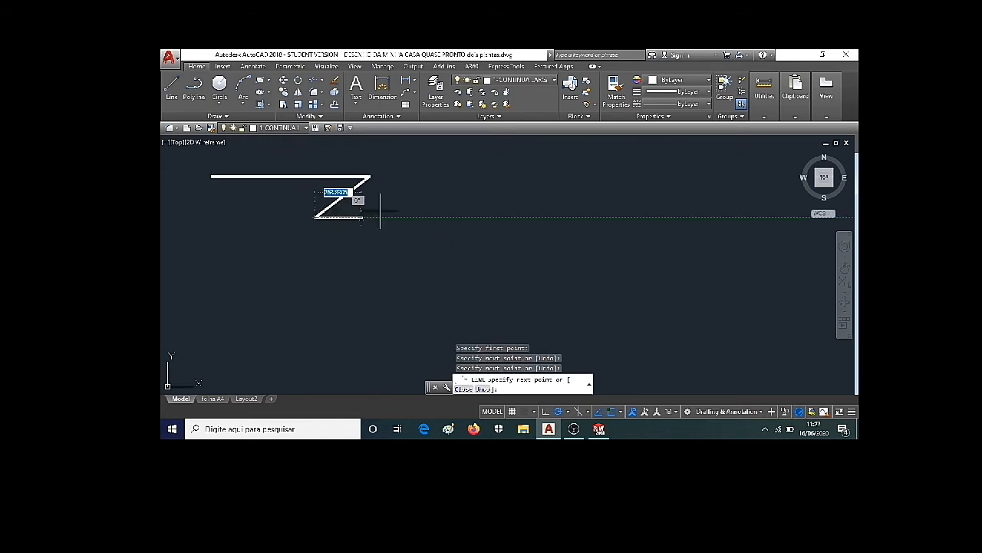
{"action": "left_click", "coordinate": [437, 218]}
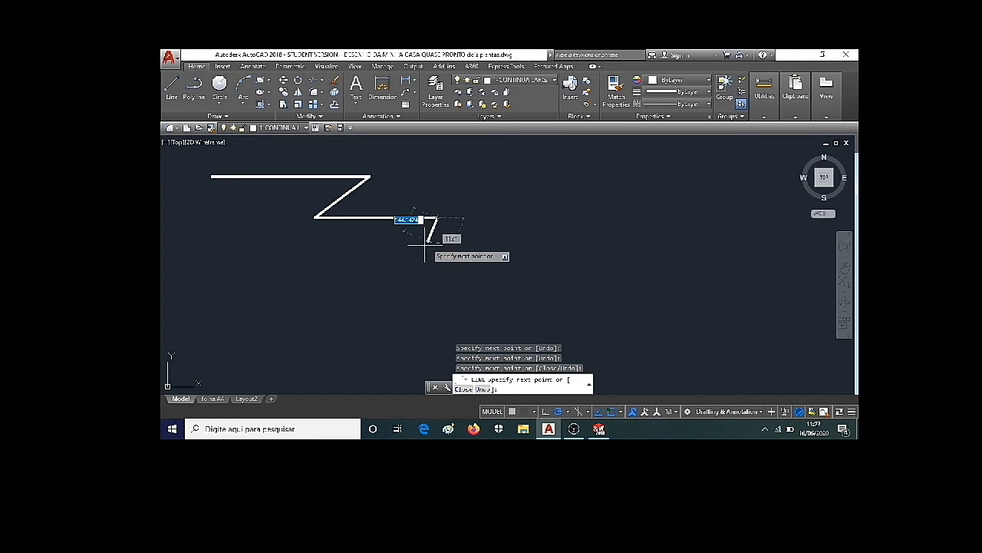
{"action": "left_click", "coordinate": [393, 289]}
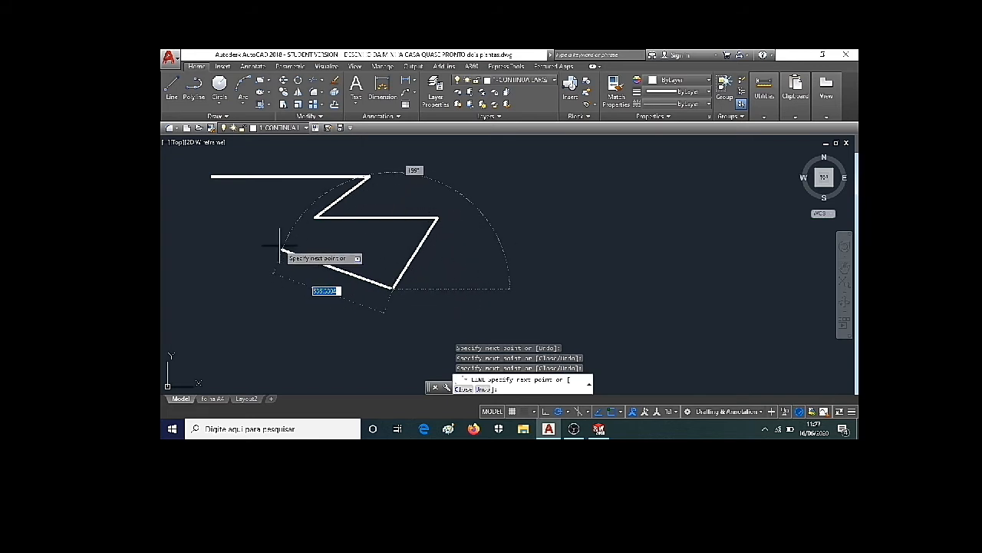
{"action": "left_click", "coordinate": [293, 214]}
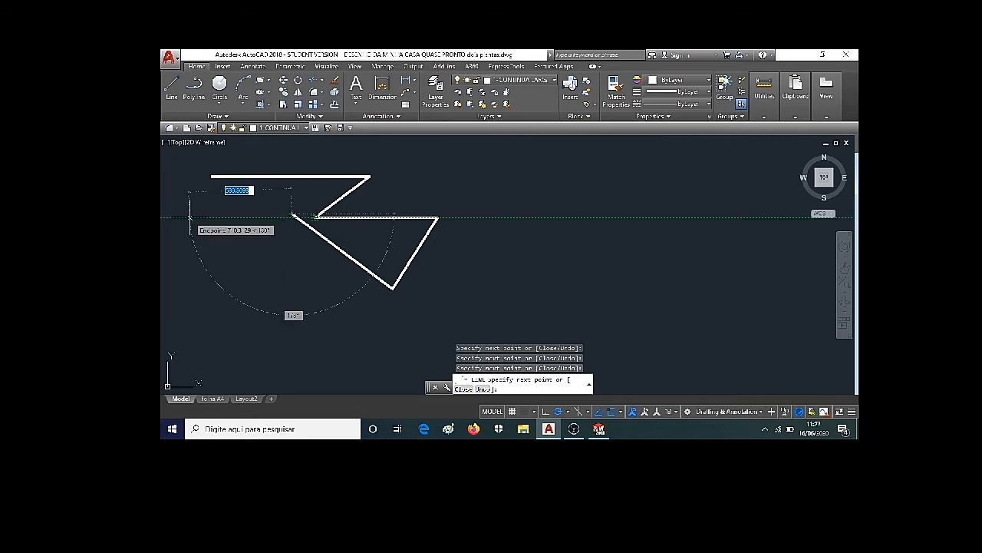
{"action": "key", "text": "Escape"}
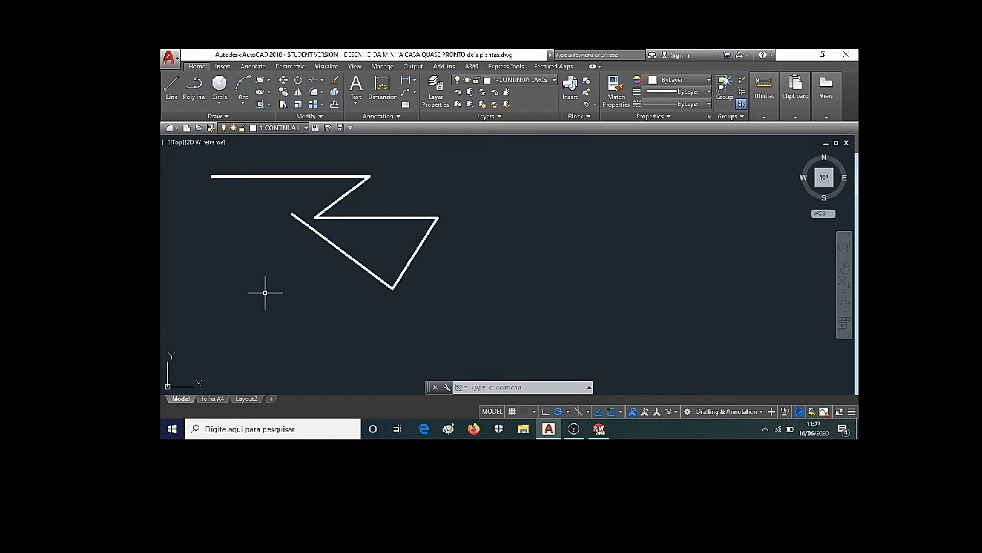
Step: Close the zigzag figure with a single line joining its two open endpoints
{"action": "key", "text": "l"}
{"action": "key", "text": "Return"}
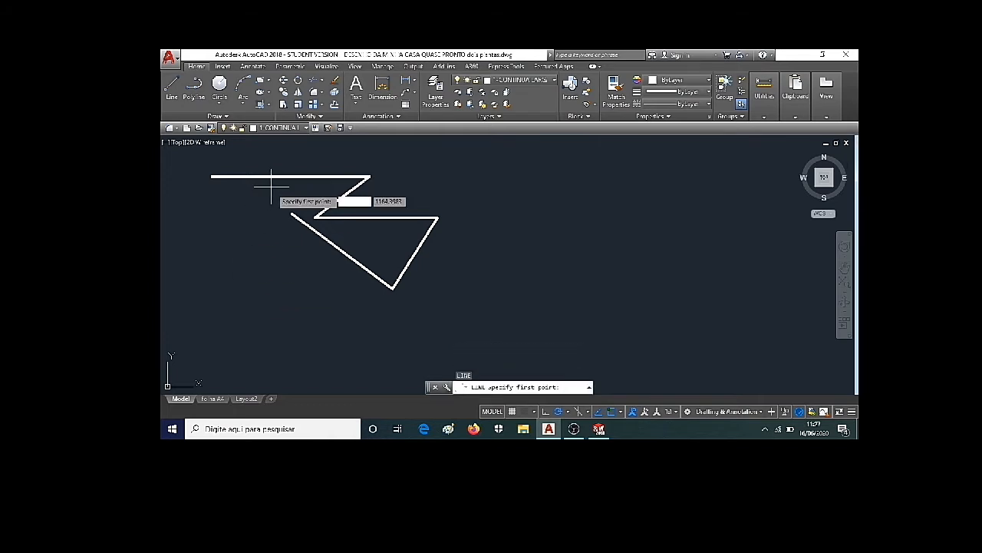
{"action": "left_click", "coordinate": [212, 177]}
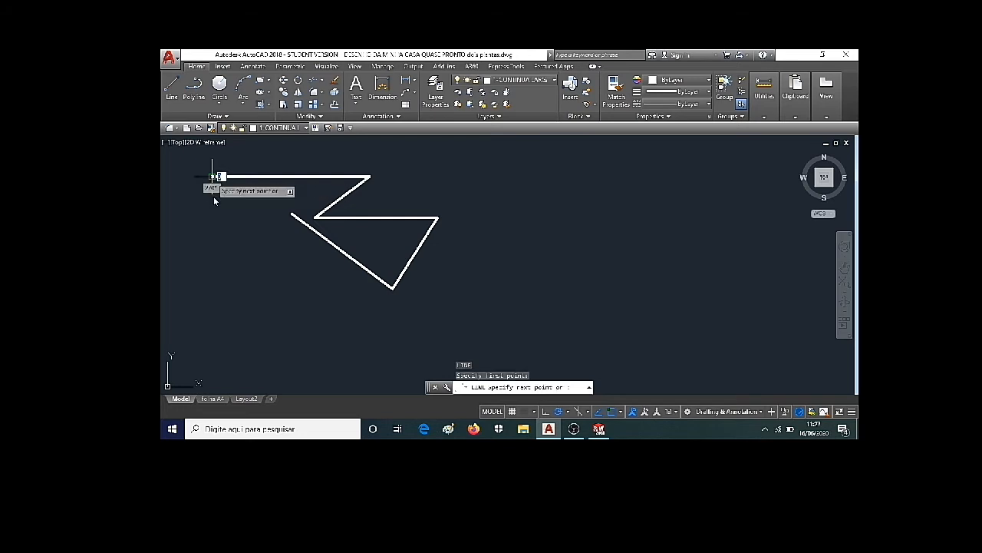
{"action": "left_click", "coordinate": [292, 213]}
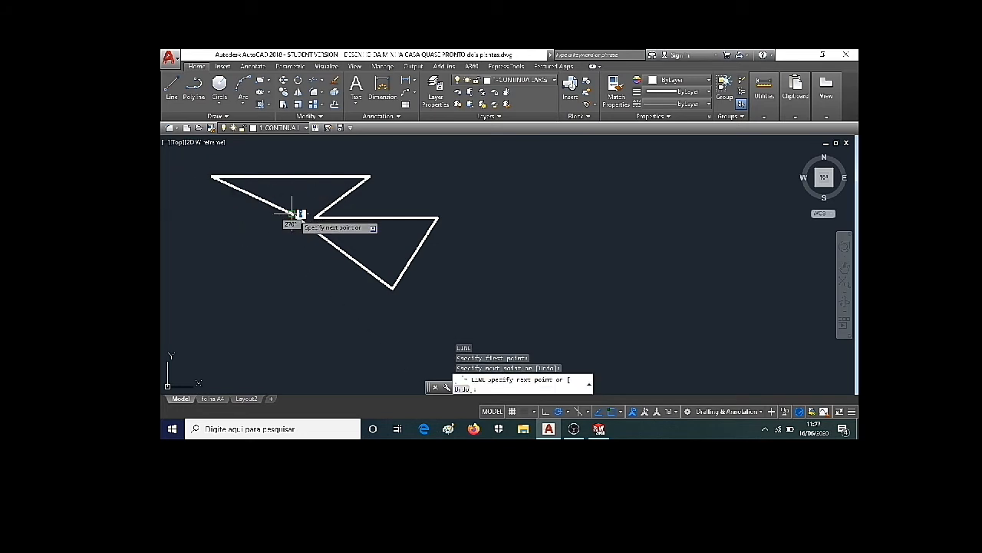
{"action": "key", "text": "Escape"}
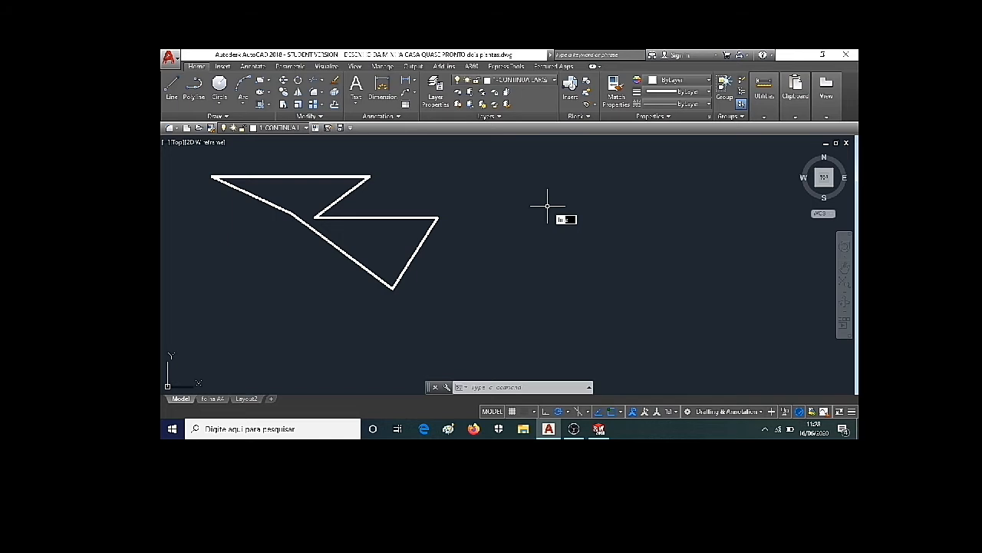
Step: Draw a second closed figure of eight connected lines beside the zigzag, with a flat horizontal top and a jagged lower side
{"action": "key", "text": "Return"}
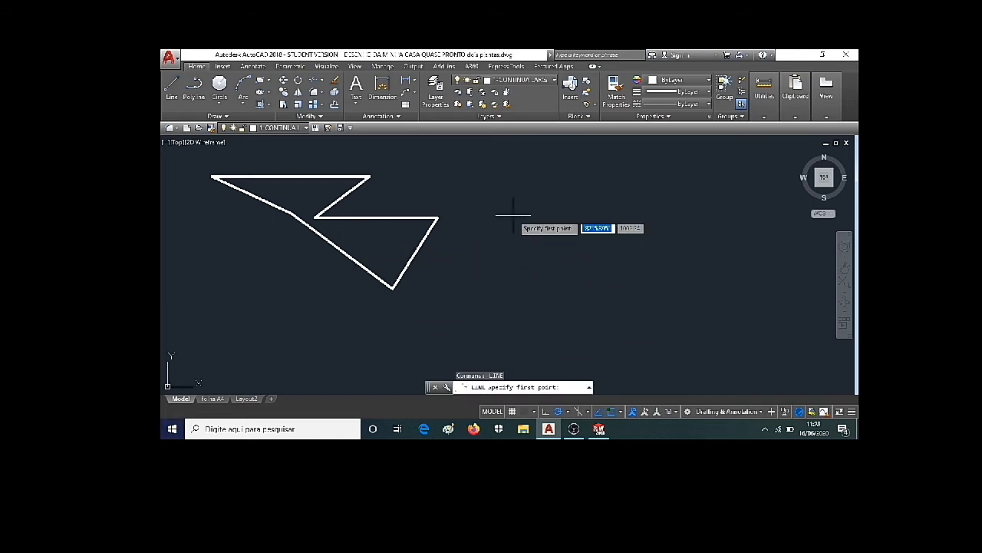
{"action": "left_click", "coordinate": [487, 166]}
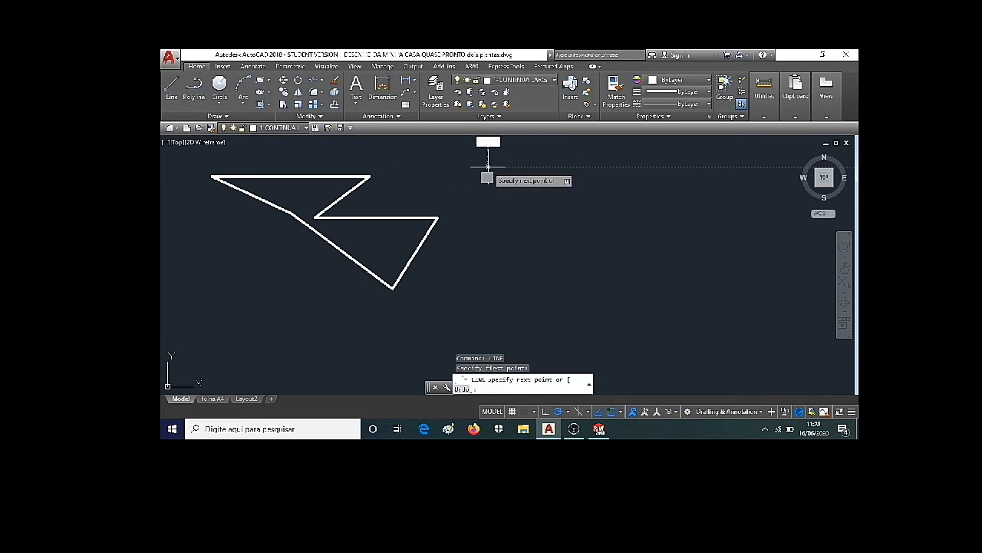
{"action": "left_click", "coordinate": [651, 165]}
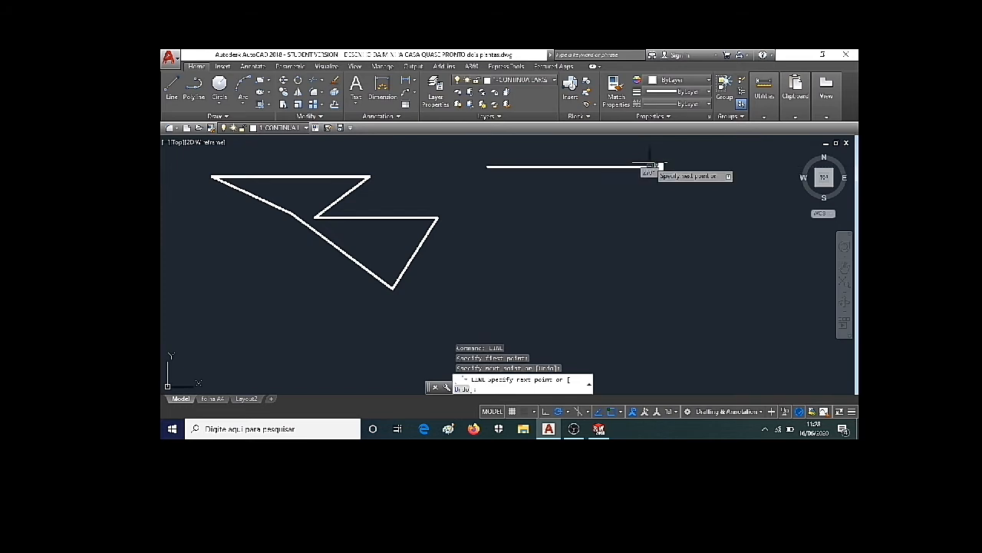
{"action": "left_click", "coordinate": [651, 241]}
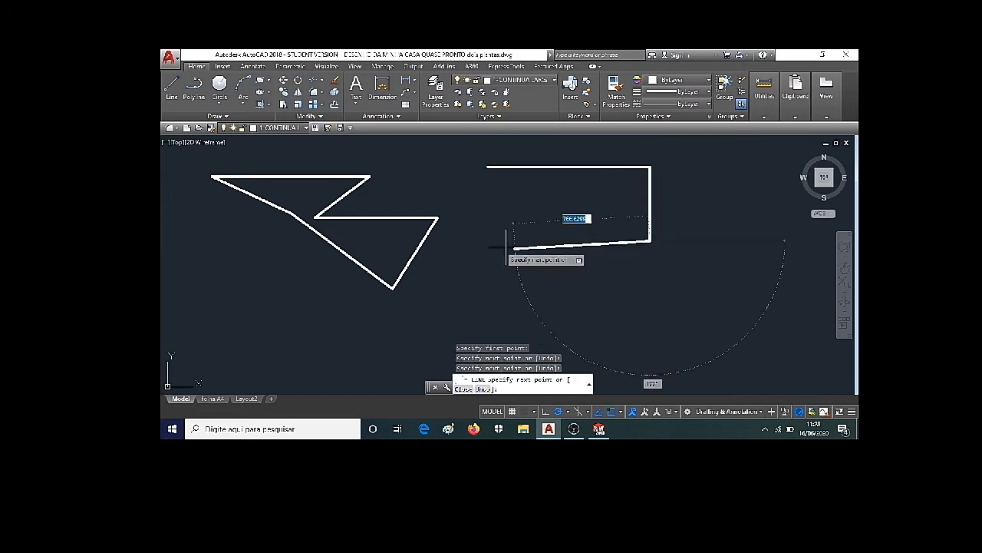
{"action": "left_click", "coordinate": [590, 192]}
{"action": "left_click", "coordinate": [564, 237]}
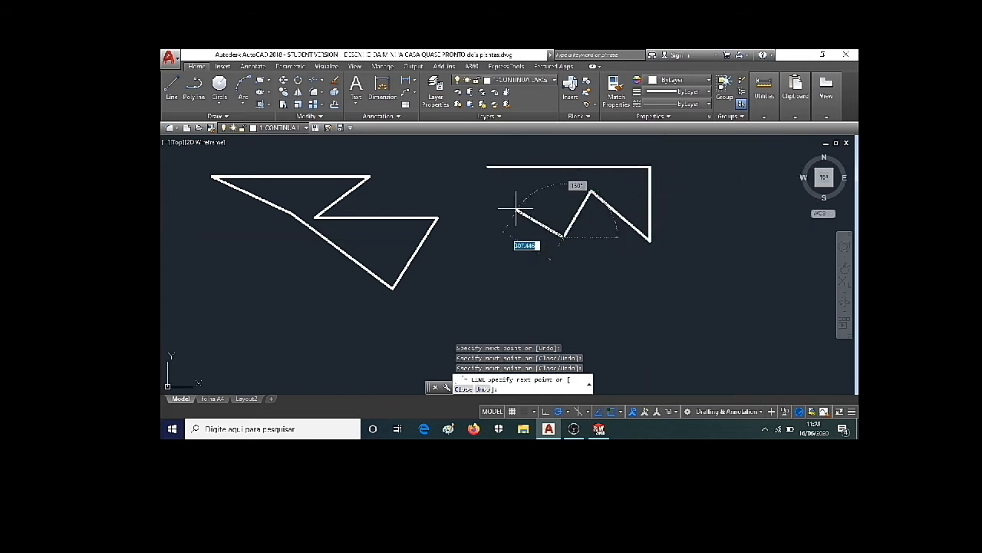
{"action": "left_click", "coordinate": [529, 191]}
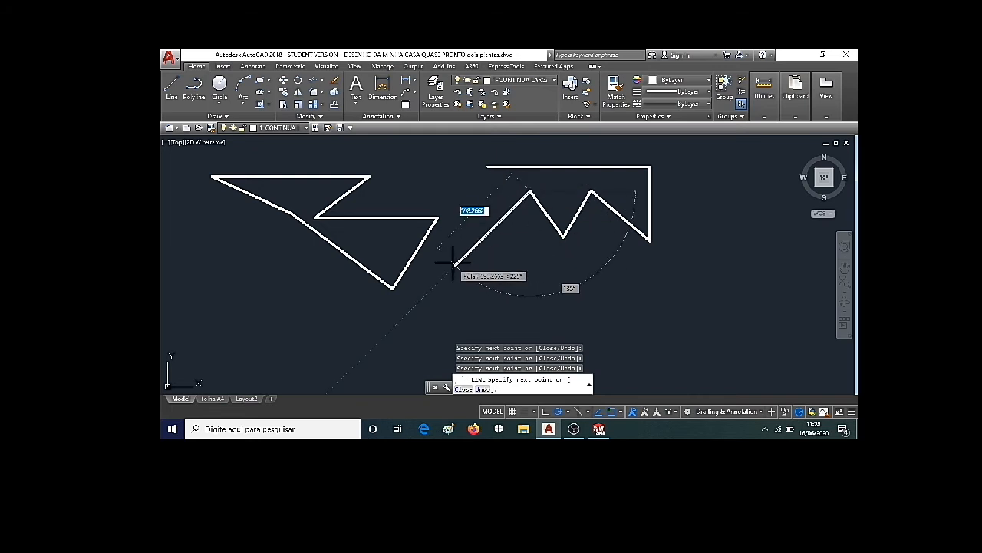
{"action": "left_click", "coordinate": [455, 263]}
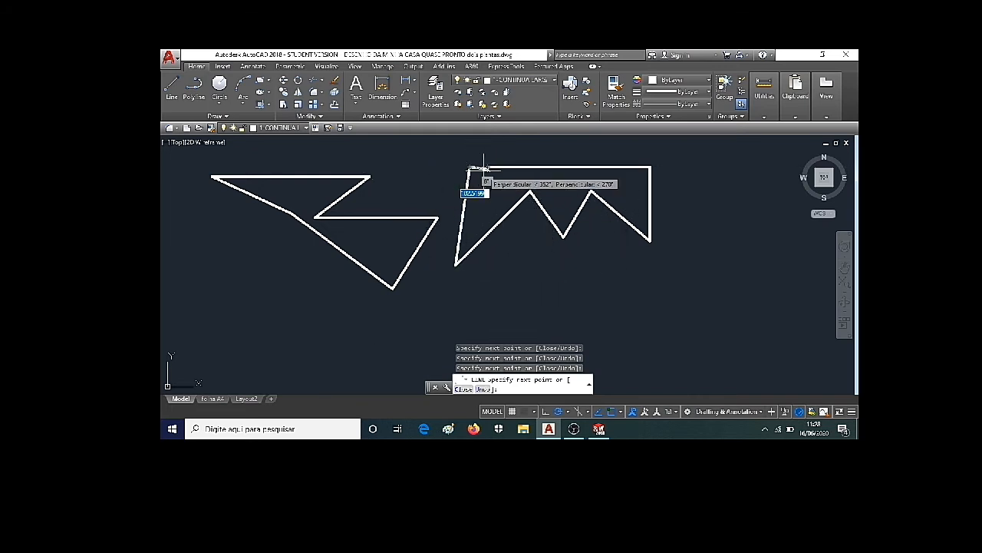
{"action": "left_click", "coordinate": [487, 167]}
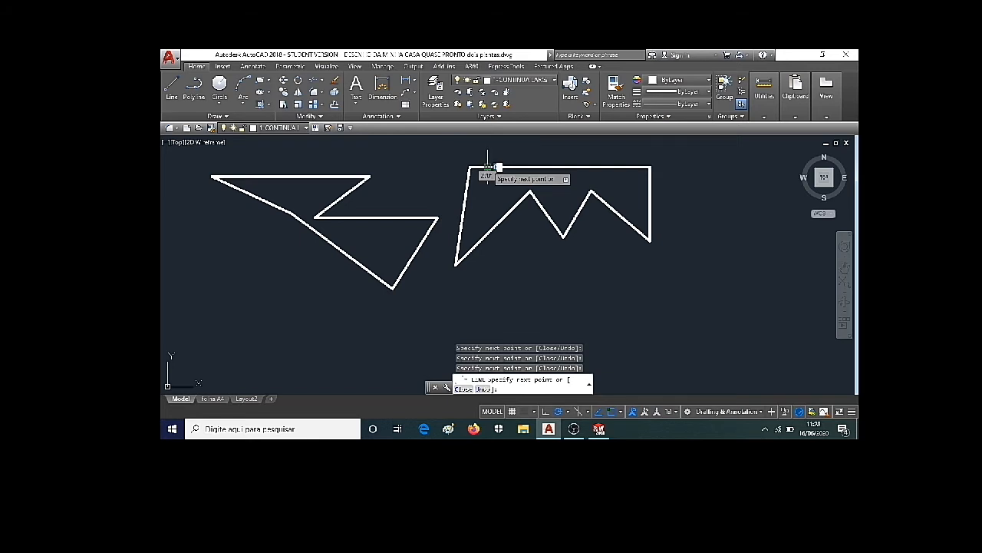
{"action": "key", "text": "Escape"}
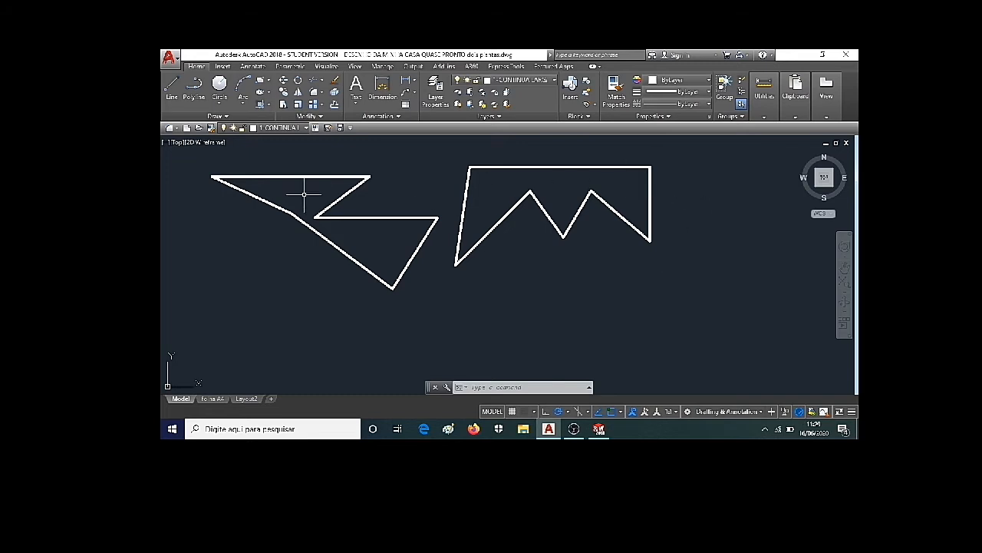
Step: Erase all the lines of both practice figures, including the leftover V-shaped pairs, to empty the drawing area
{"action": "mouse_move", "coordinate": [195, 165]}
{"action": "left_mouse_down"}
{"action": "mouse_move", "coordinate": [268, 228]}
{"action": "mouse_move", "coordinate": [406, 268]}
{"action": "mouse_move", "coordinate": [548, 287]}
{"action": "mouse_move", "coordinate": [599, 190]}
{"action": "mouse_move", "coordinate": [705, 159]}
{"action": "mouse_move", "coordinate": [724, 170]}
{"action": "mouse_move", "coordinate": [738, 141]}
{"action": "left_mouse_up"}
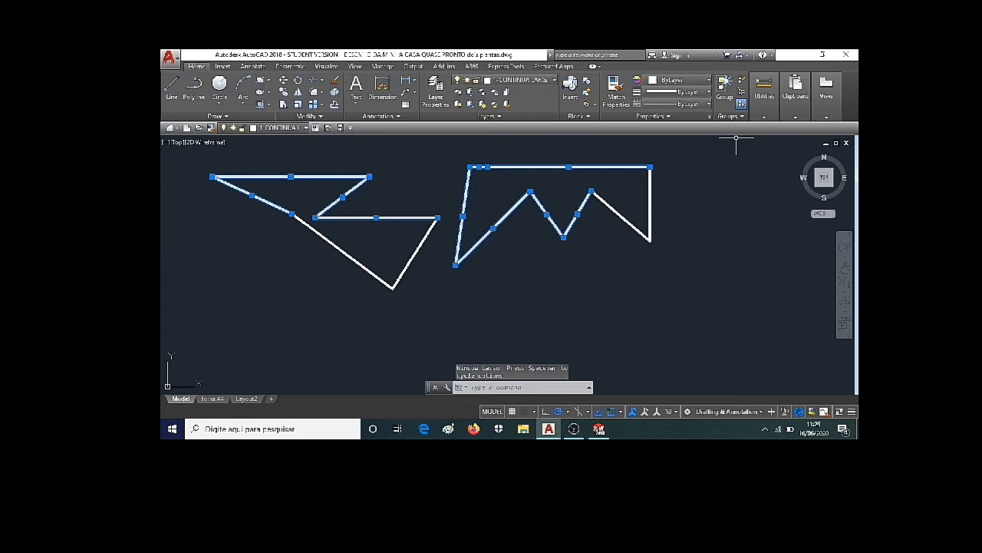
{"action": "left_click", "coordinate": [336, 81]}
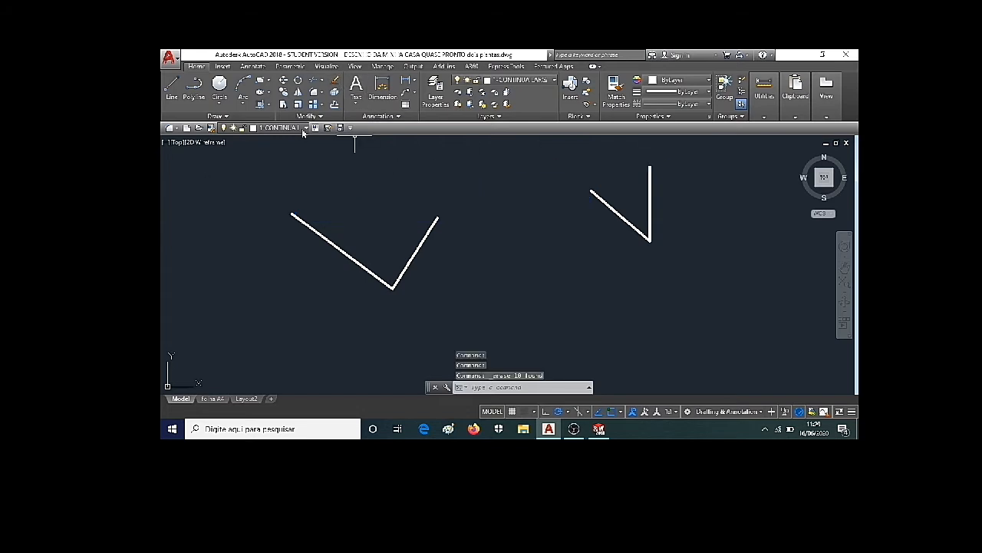
{"action": "mouse_move", "coordinate": [277, 205]}
{"action": "left_mouse_down"}
{"action": "mouse_move", "coordinate": [333, 246]}
{"action": "mouse_move", "coordinate": [531, 244]}
{"action": "left_mouse_up"}
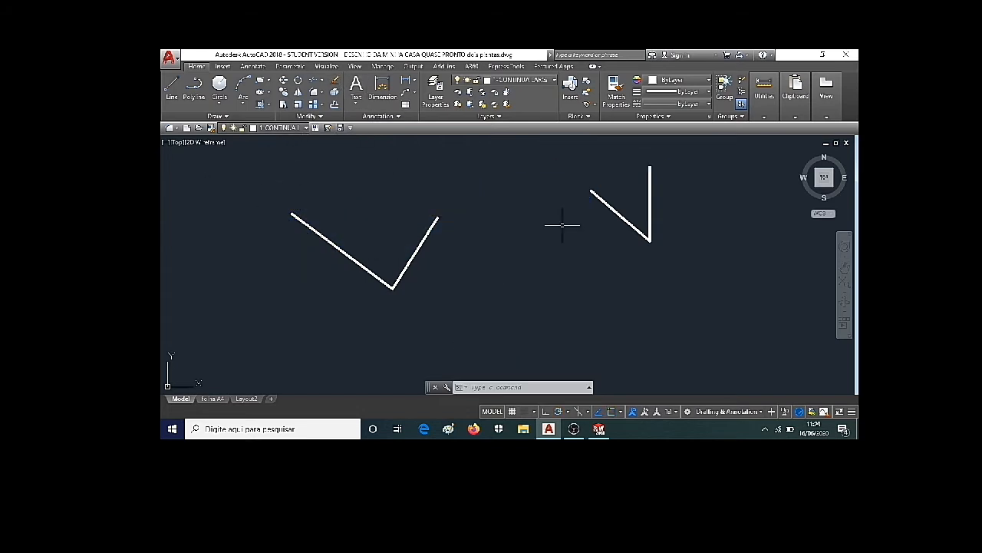
{"action": "left_click", "coordinate": [304, 222]}
{"action": "left_click", "coordinate": [422, 242]}
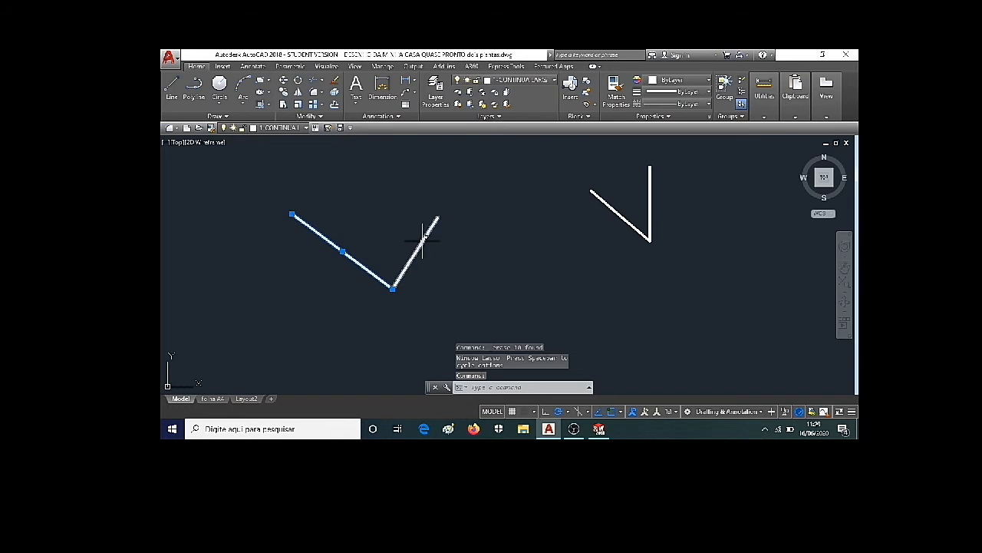
{"action": "left_click", "coordinate": [614, 207]}
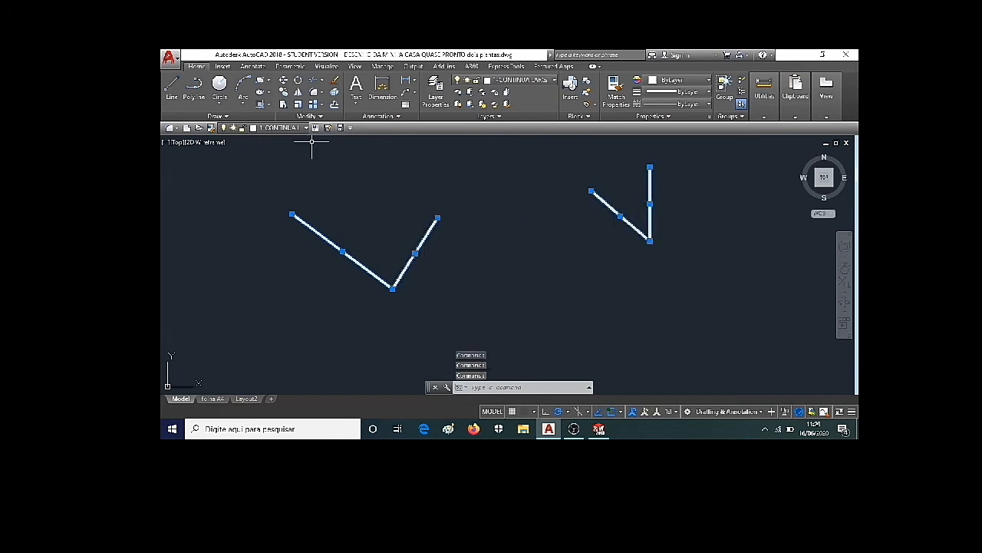
{"action": "left_click", "coordinate": [337, 82]}
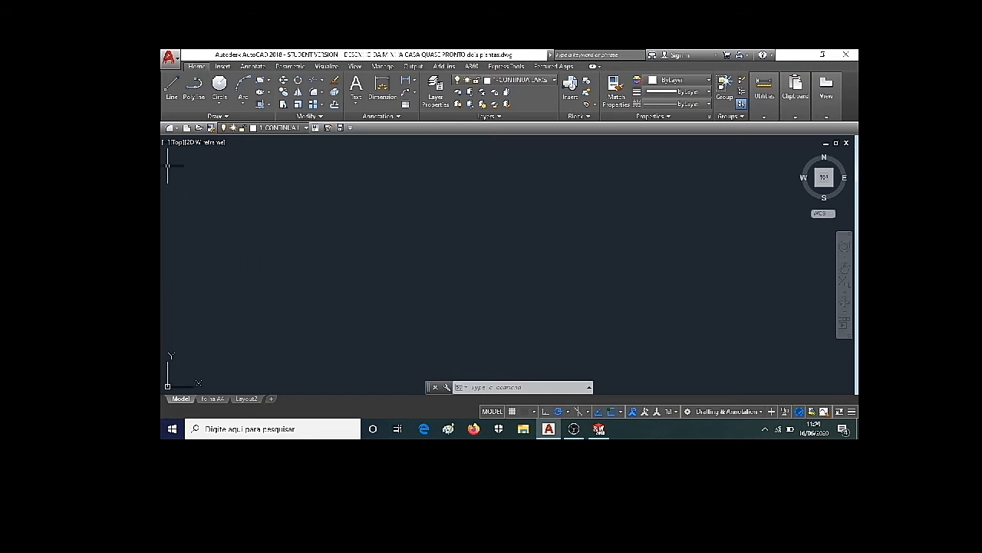
Step: Draw a closed rectangle 2000 wide and 900 high with connected lines, starting rightwards from its upper-left corner
{"action": "left_click", "coordinate": [171, 90]}
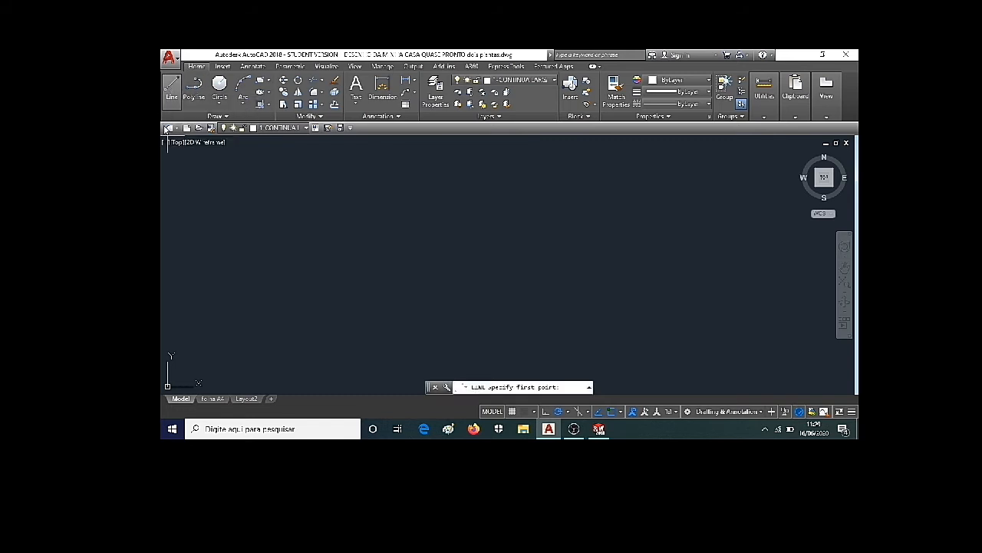
{"action": "left_click", "coordinate": [197, 182]}
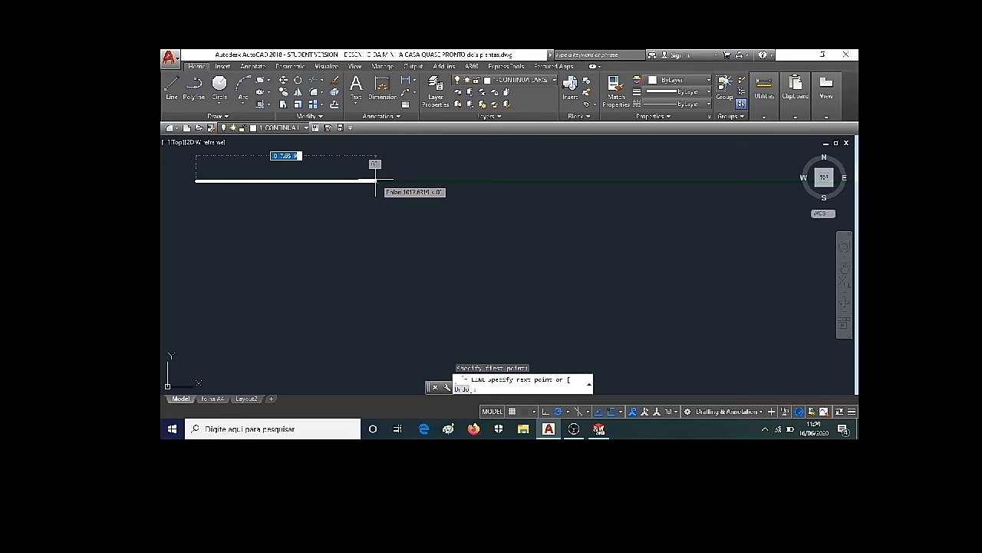
{"action": "type", "text": "2"}
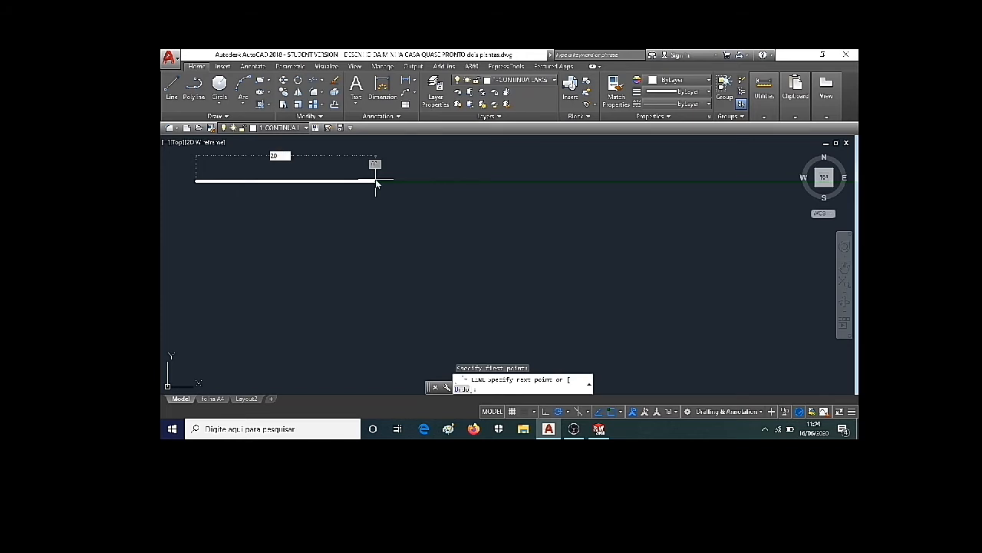
{"action": "type", "text": "000"}
{"action": "key", "text": "Return"}
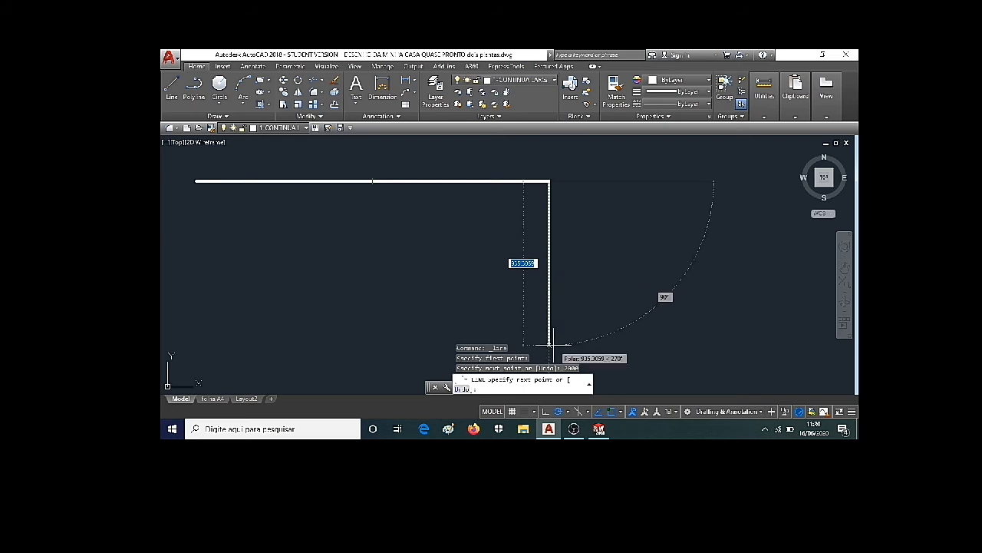
{"action": "type", "text": "9"}
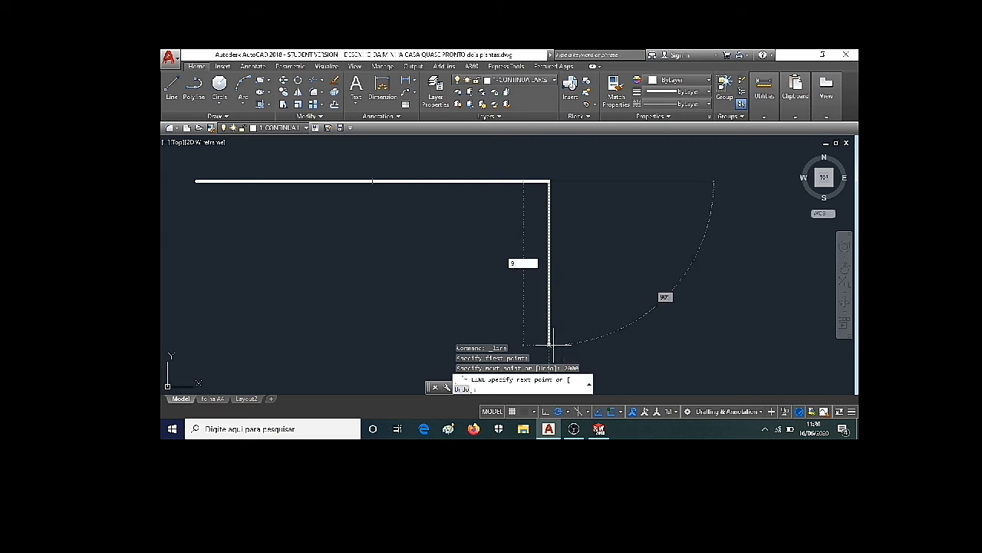
{"action": "type", "text": "00"}
{"action": "key", "text": "Return"}
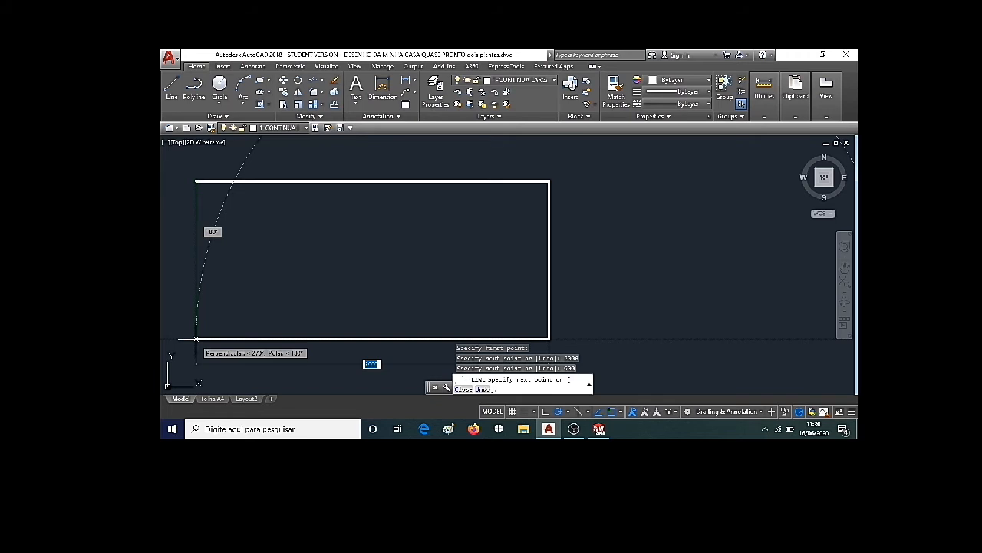
{"action": "left_click", "coordinate": [197, 338]}
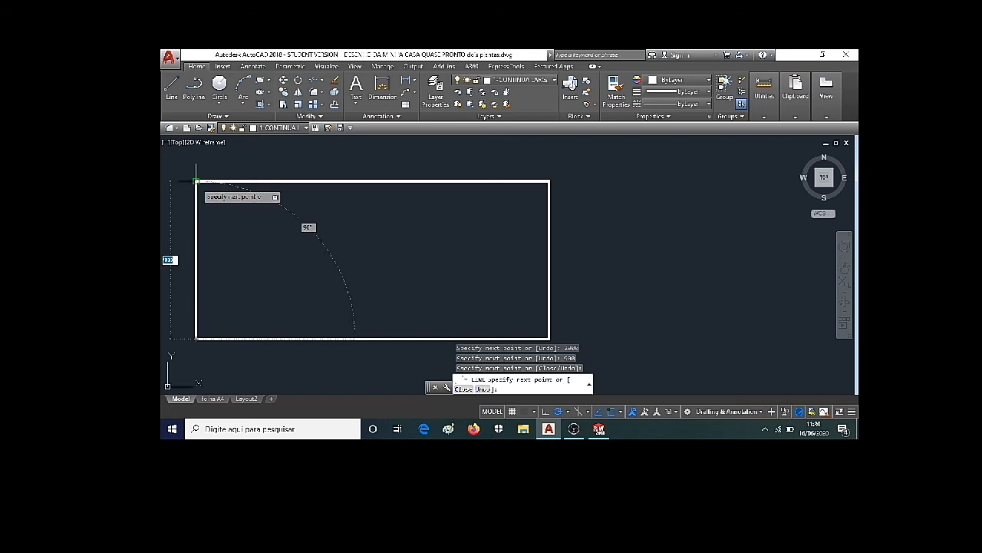
{"action": "left_click", "coordinate": [196, 182]}
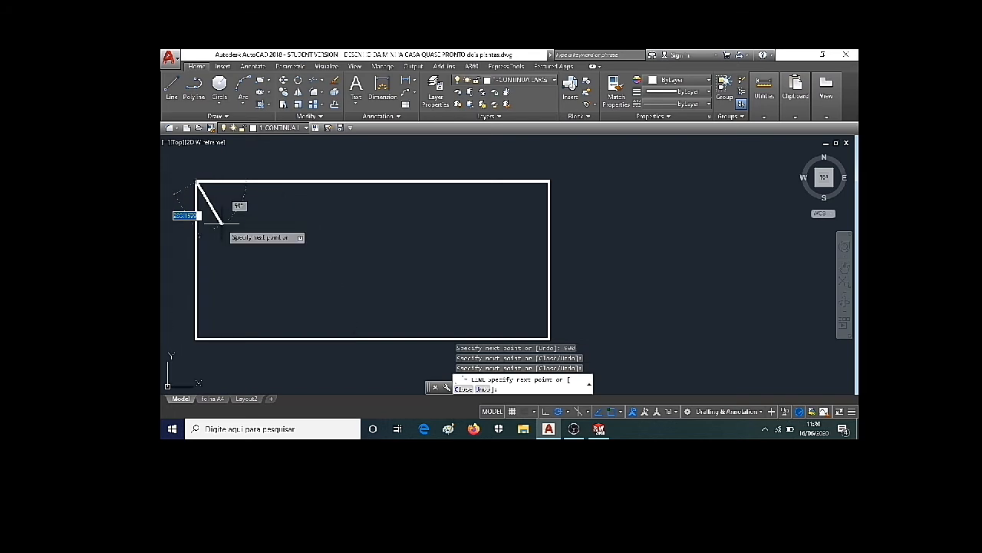
{"action": "key", "text": "Escape"}
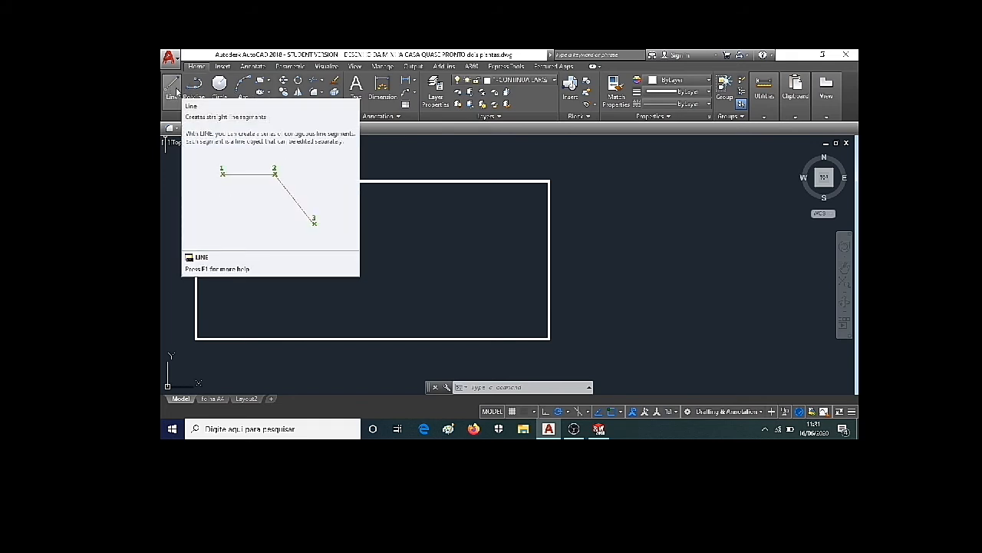
Step: Draw a vertical line from the rectangle's top edge, 400 right of its upper-left corner, perpendicular to the bottom edge
{"action": "left_click", "coordinate": [170, 90]}
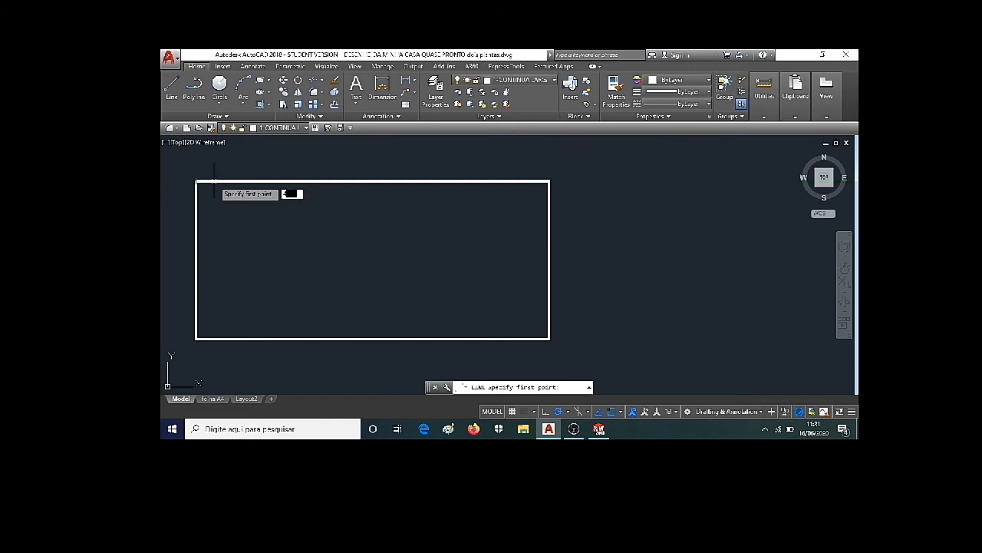
{"action": "key", "text": "Return"}
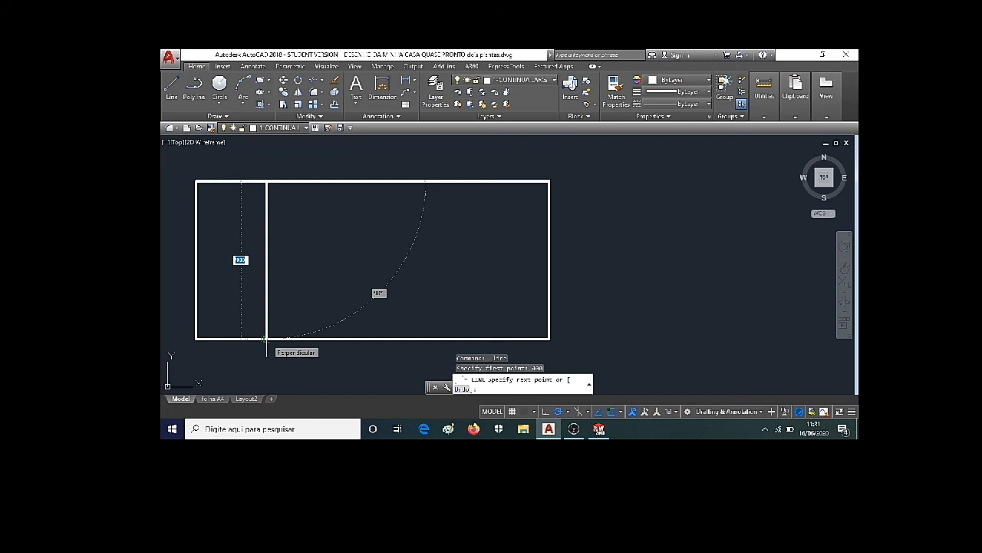
{"action": "left_click", "coordinate": [267, 338]}
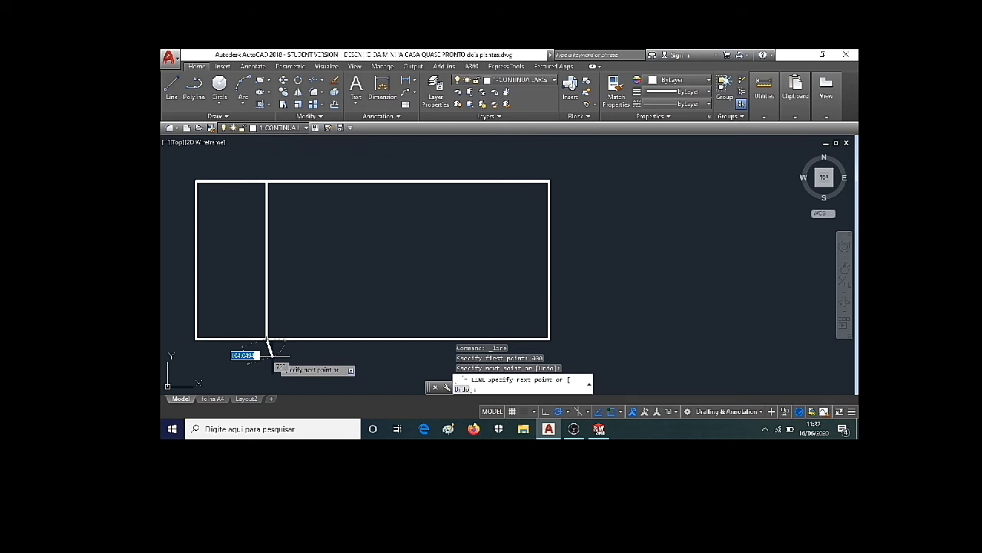
{"action": "key", "text": "Escape"}
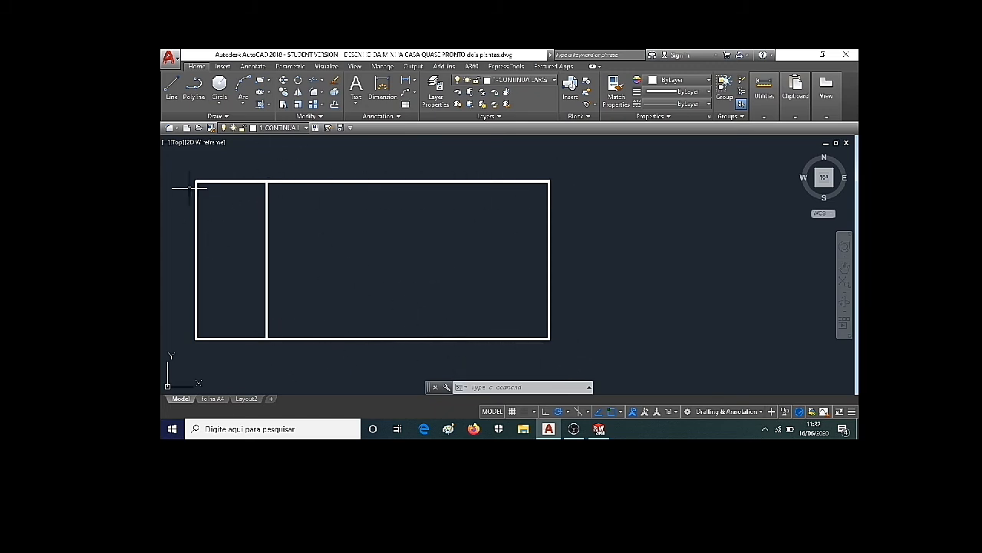
Step: Draw a horizontal line from the vertical divider, 200 above its lower end, to the rectangle's right edge
{"action": "left_click", "coordinate": [171, 89]}
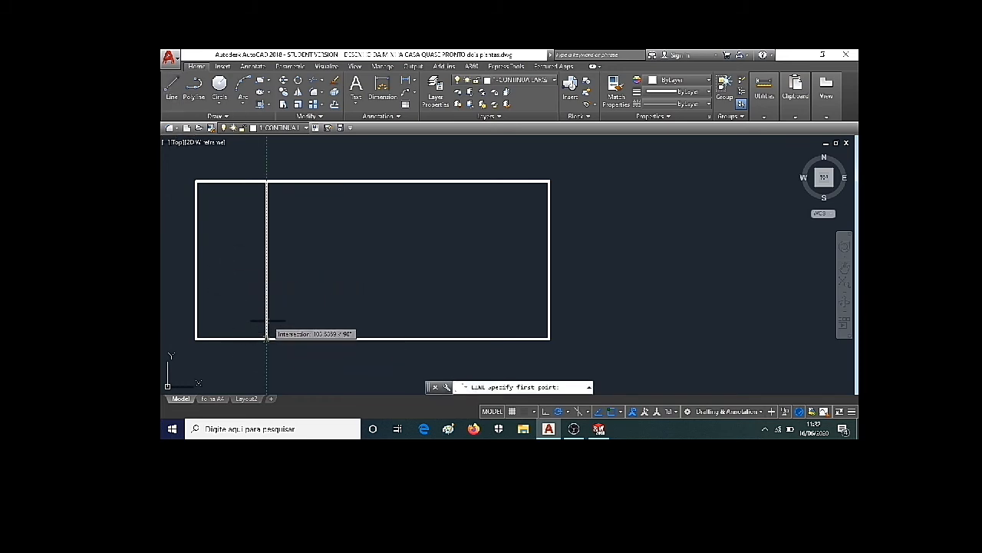
{"action": "type", "text": "200"}
{"action": "key", "text": "Return"}
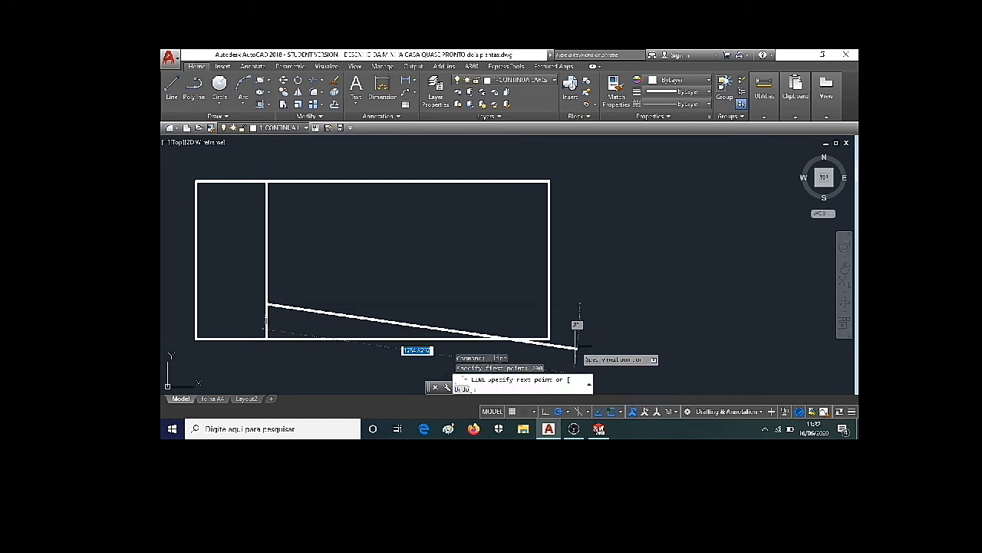
{"action": "left_click", "coordinate": [547, 305]}
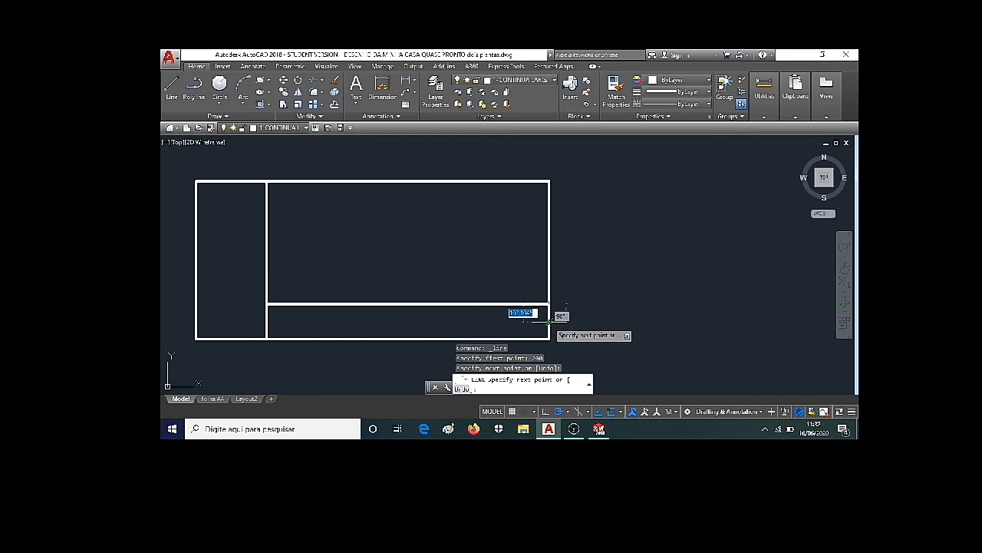
{"action": "key", "text": "Escape"}
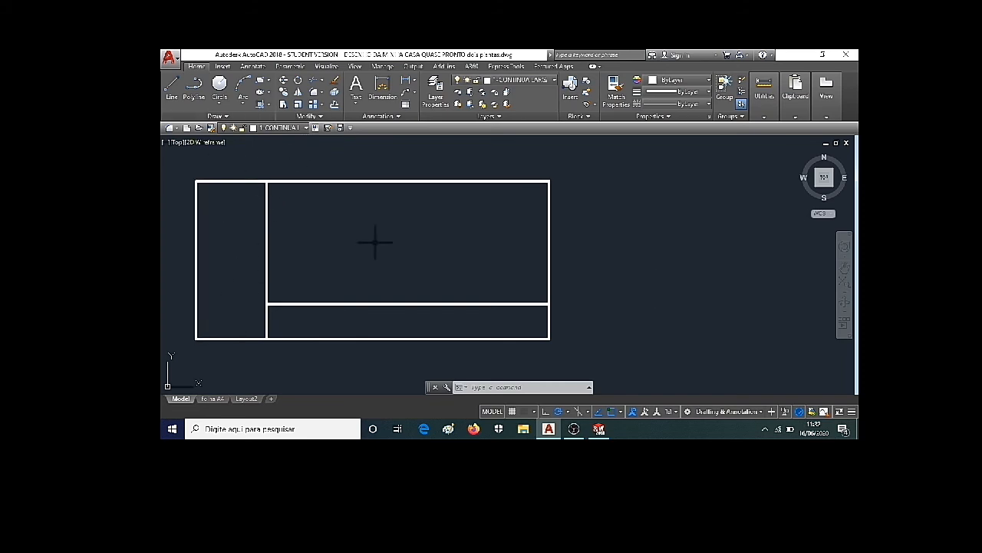
Step: Draw a second vertical line from the top edge, 1200 right of the first divider's upper end, down to the inner horizontal line
{"action": "left_click", "coordinate": [170, 89]}
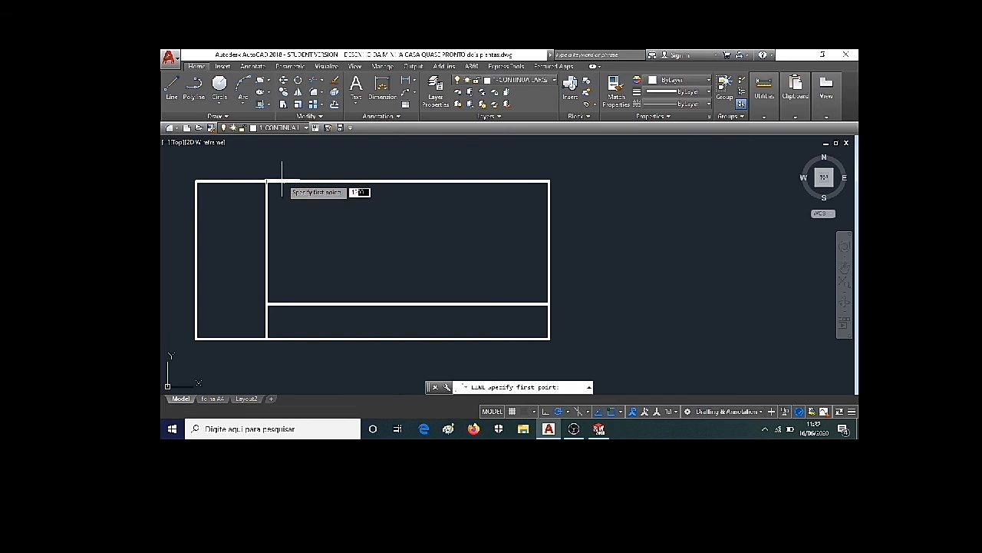
{"action": "key", "text": "Return"}
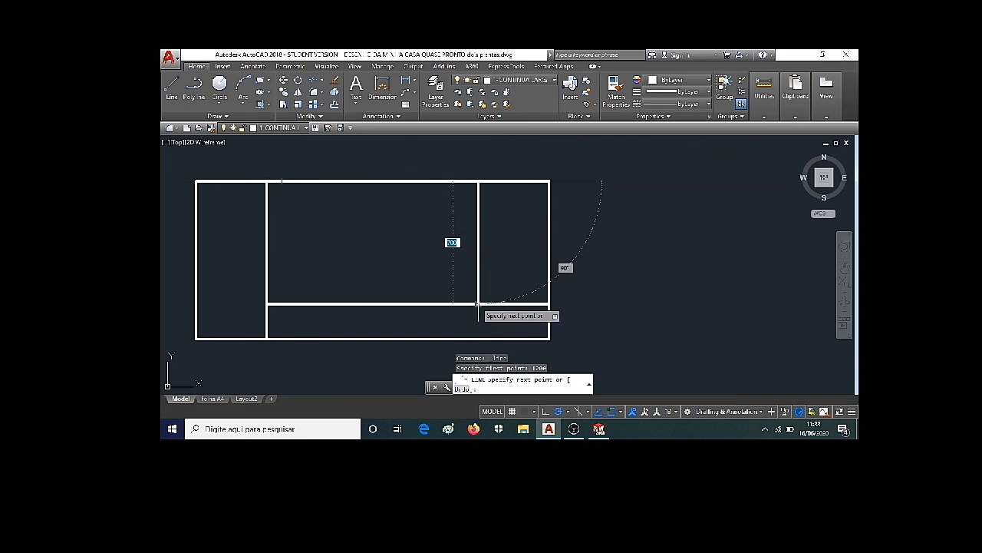
{"action": "type", "text": "700"}
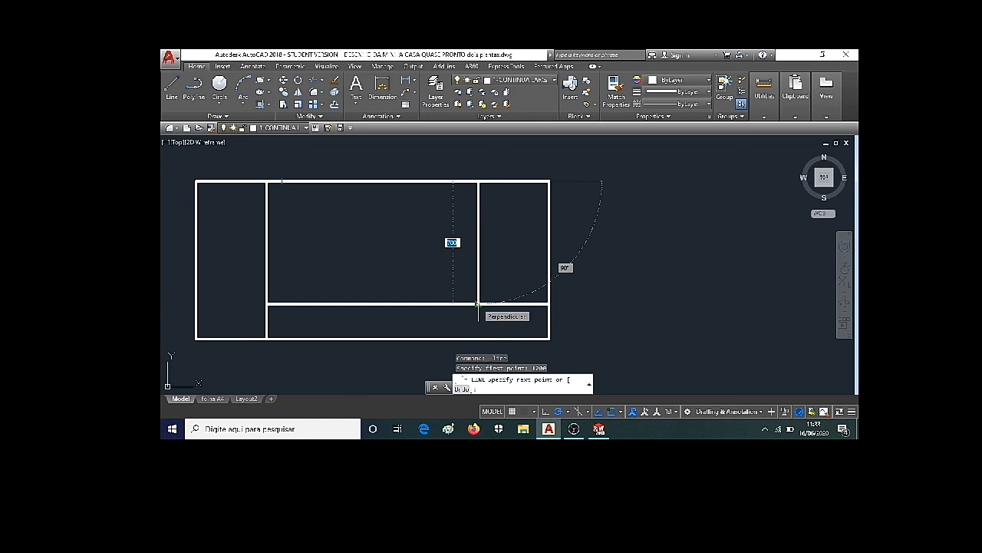
{"action": "left_click", "coordinate": [478, 304]}
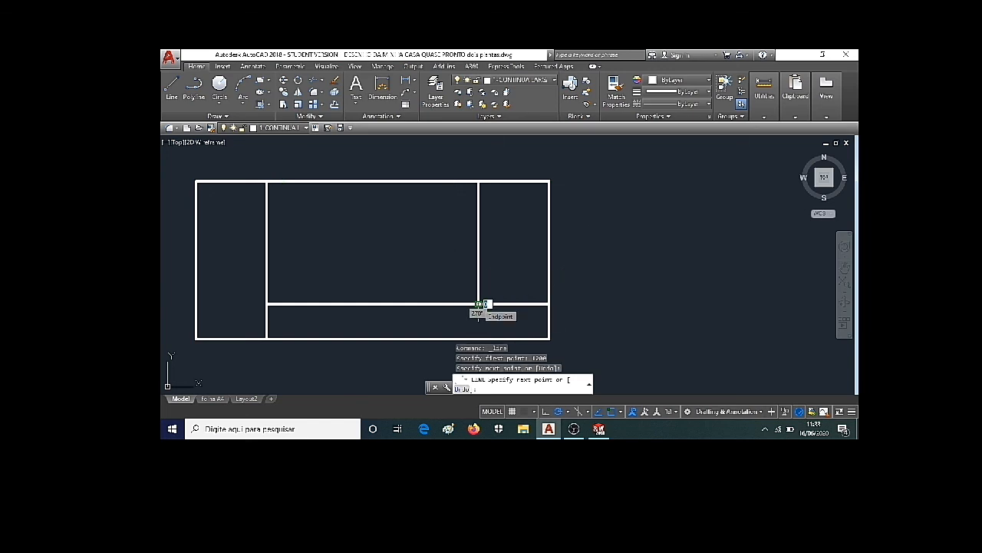
{"action": "key", "text": "Escape"}
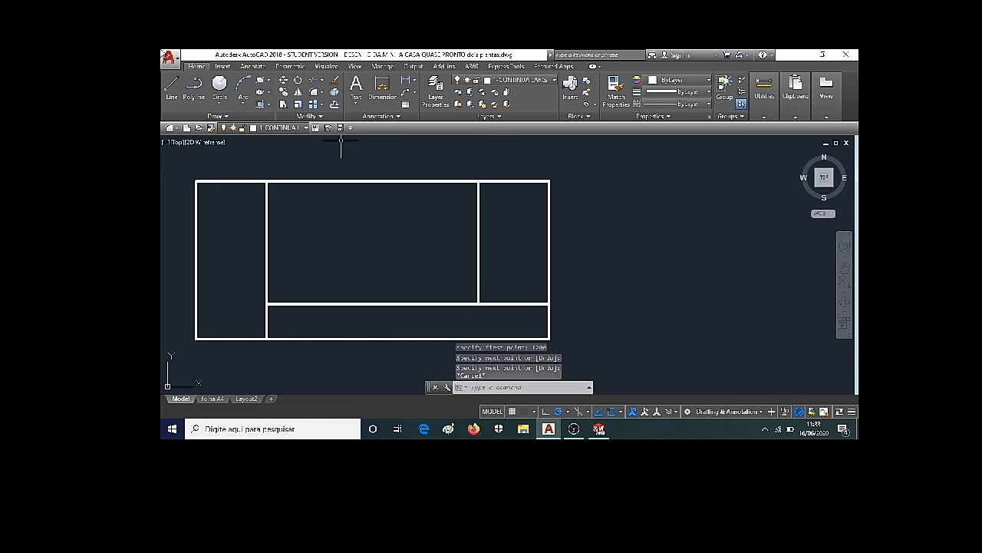